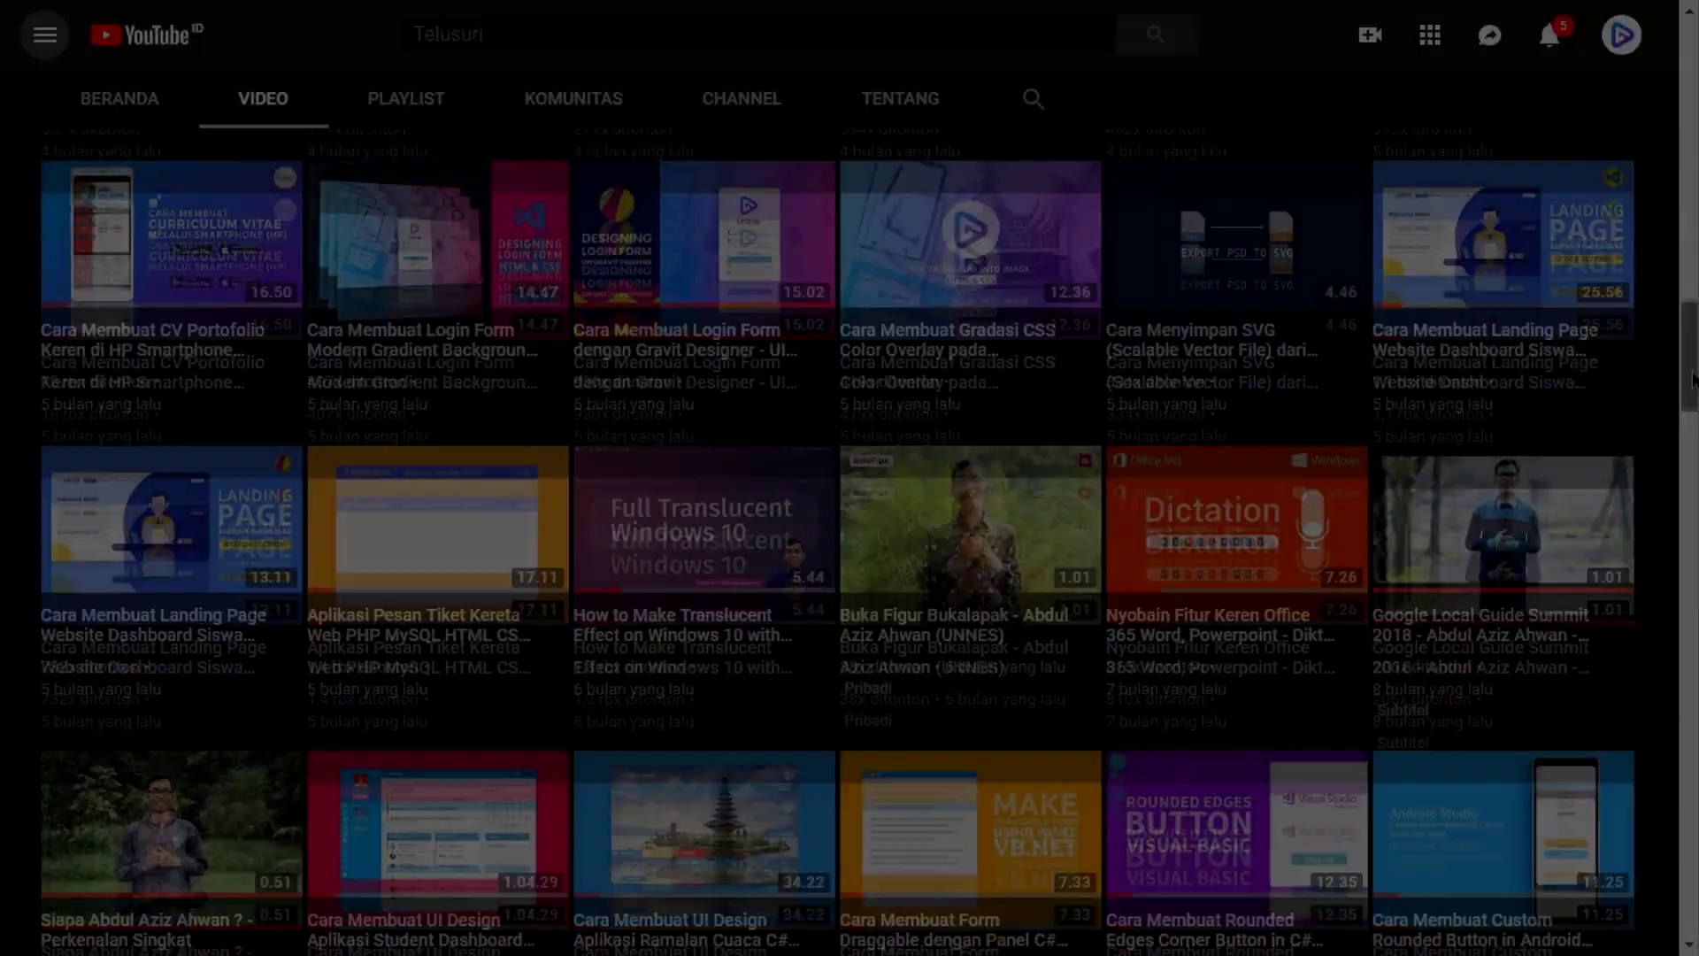
- Look through the YouTube channel's list of uploaded videos down to the older tutorials
scroll(1691, 462, down, 6)
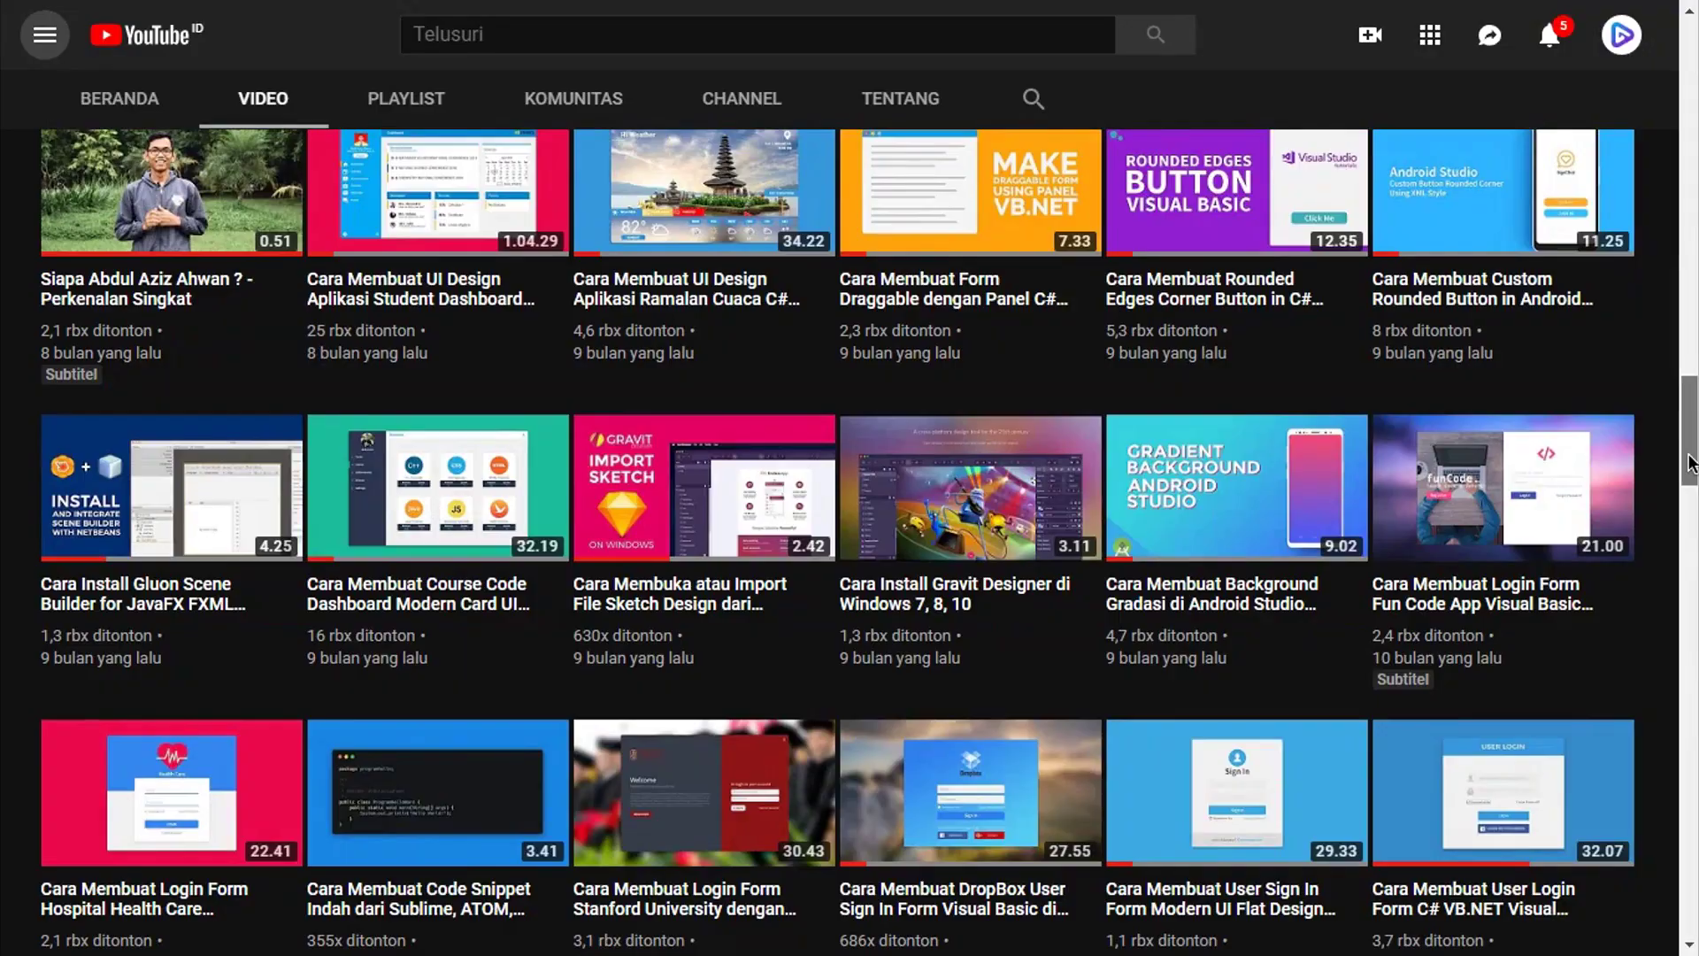
drag(1691, 462, 1692, 907)
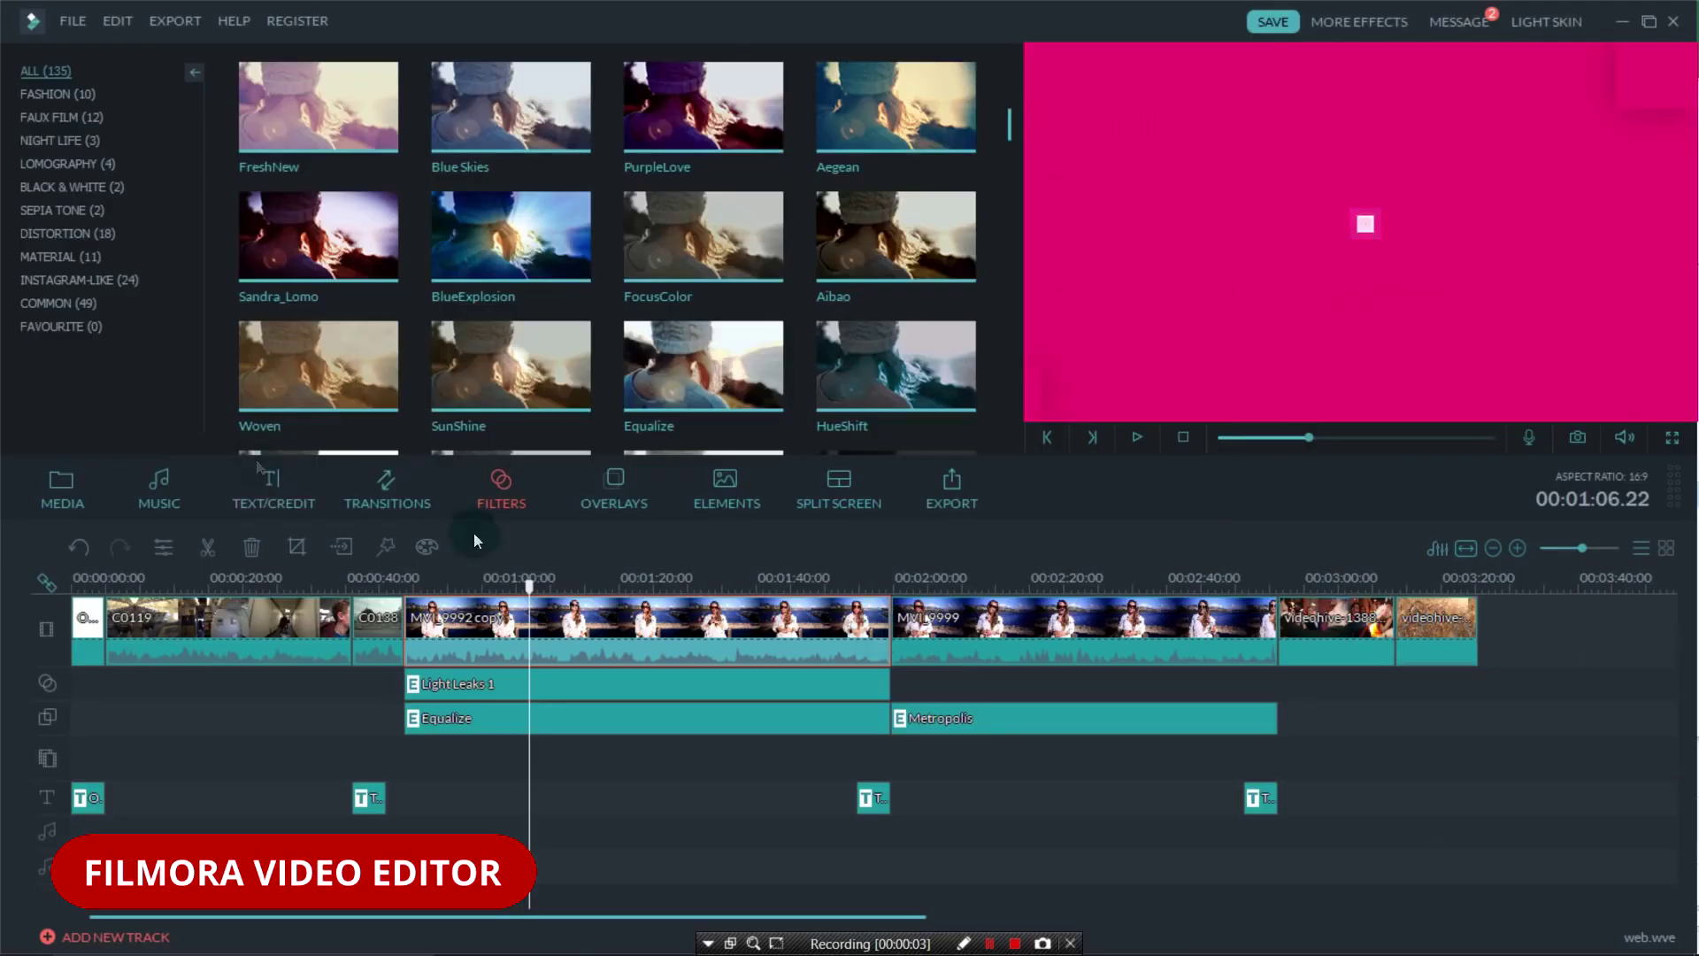
- Browse the text/credit and transitions libraries in the Filmora video editor
click(245, 473)
click(385, 482)
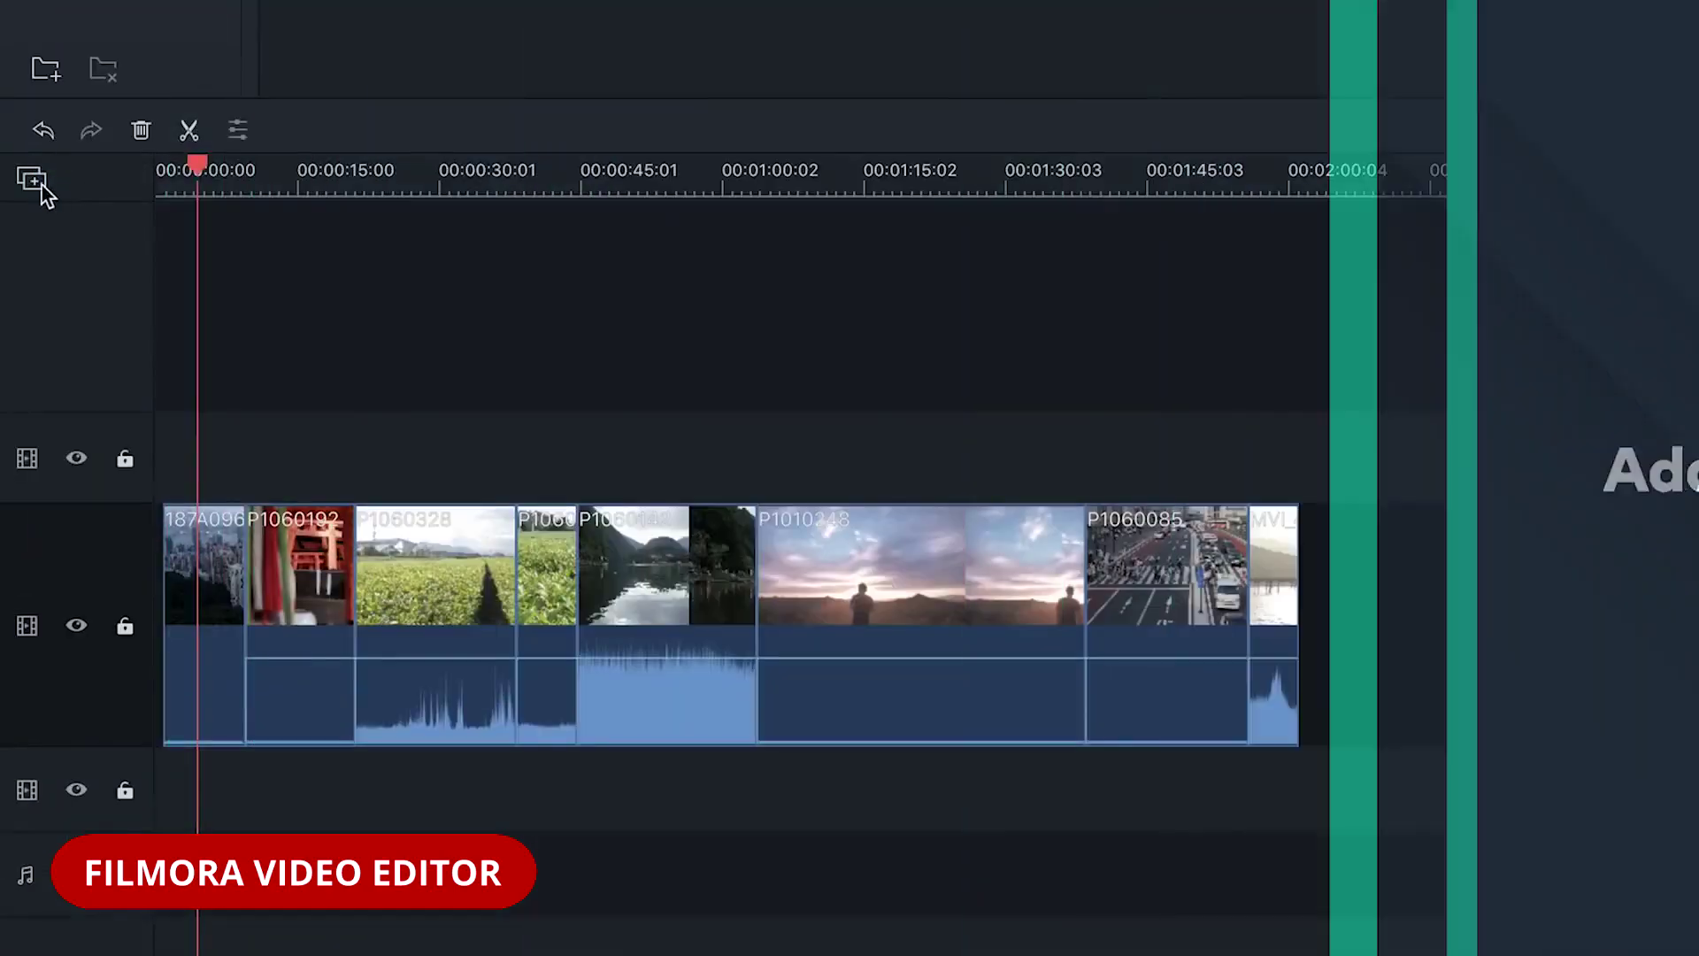
- Add a video track to the timeline and open the effects library
click(35, 182)
click(70, 179)
click(39, 187)
click(41, 195)
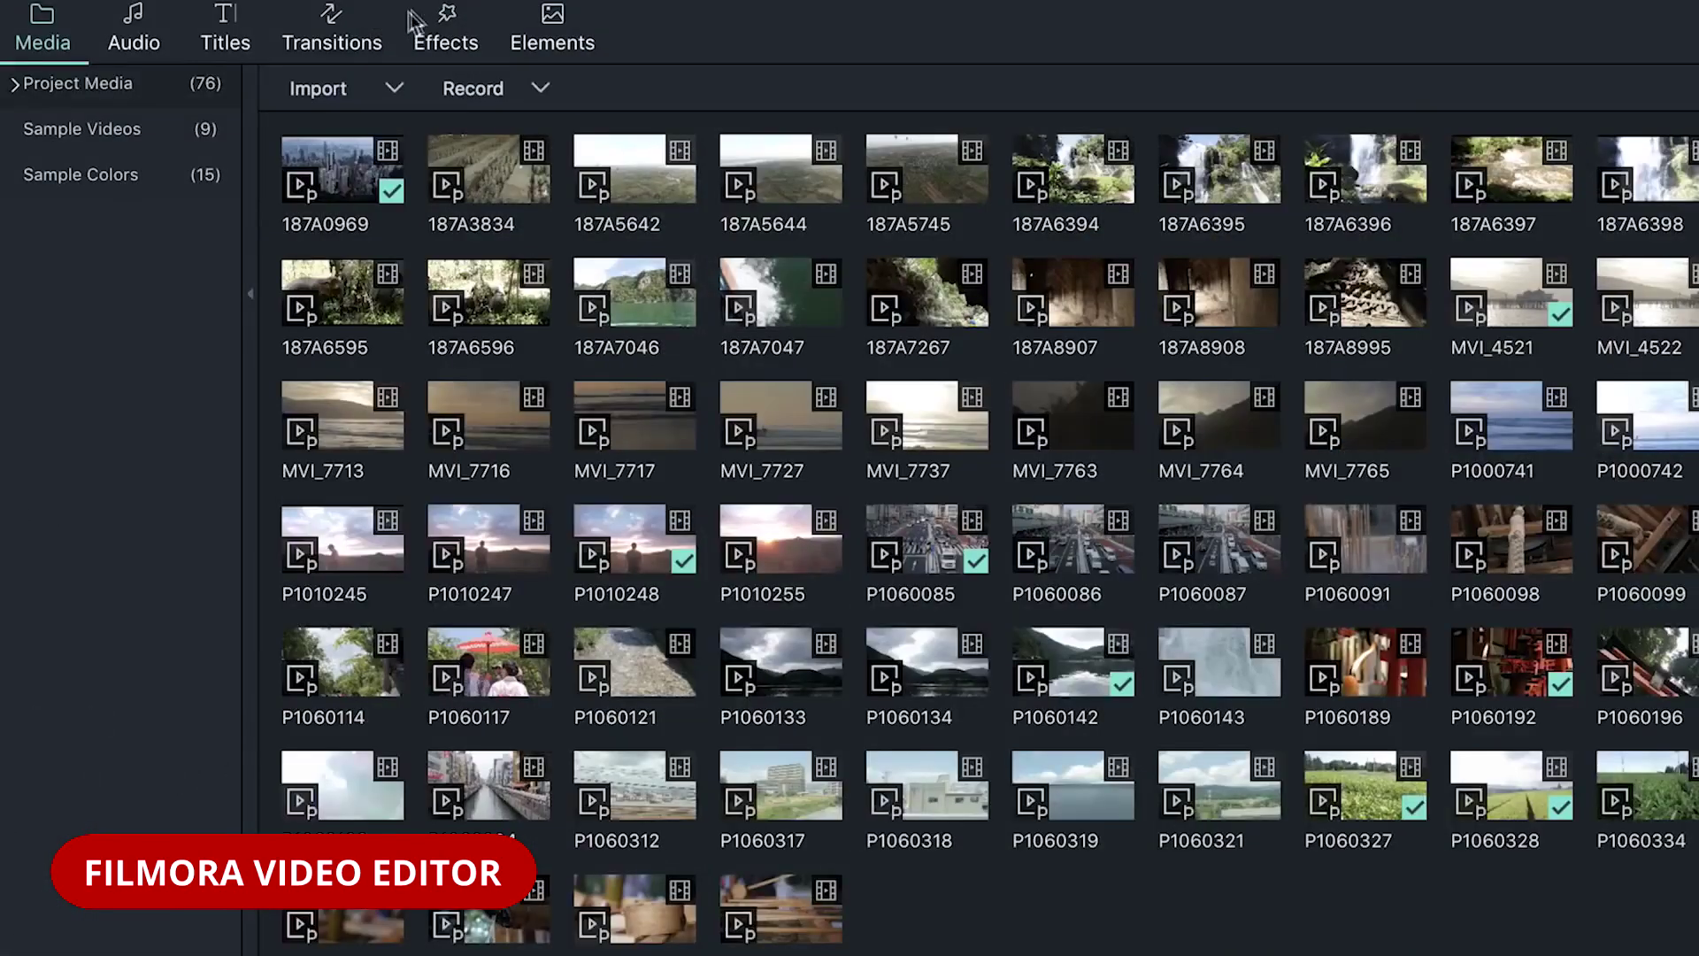
click(424, 16)
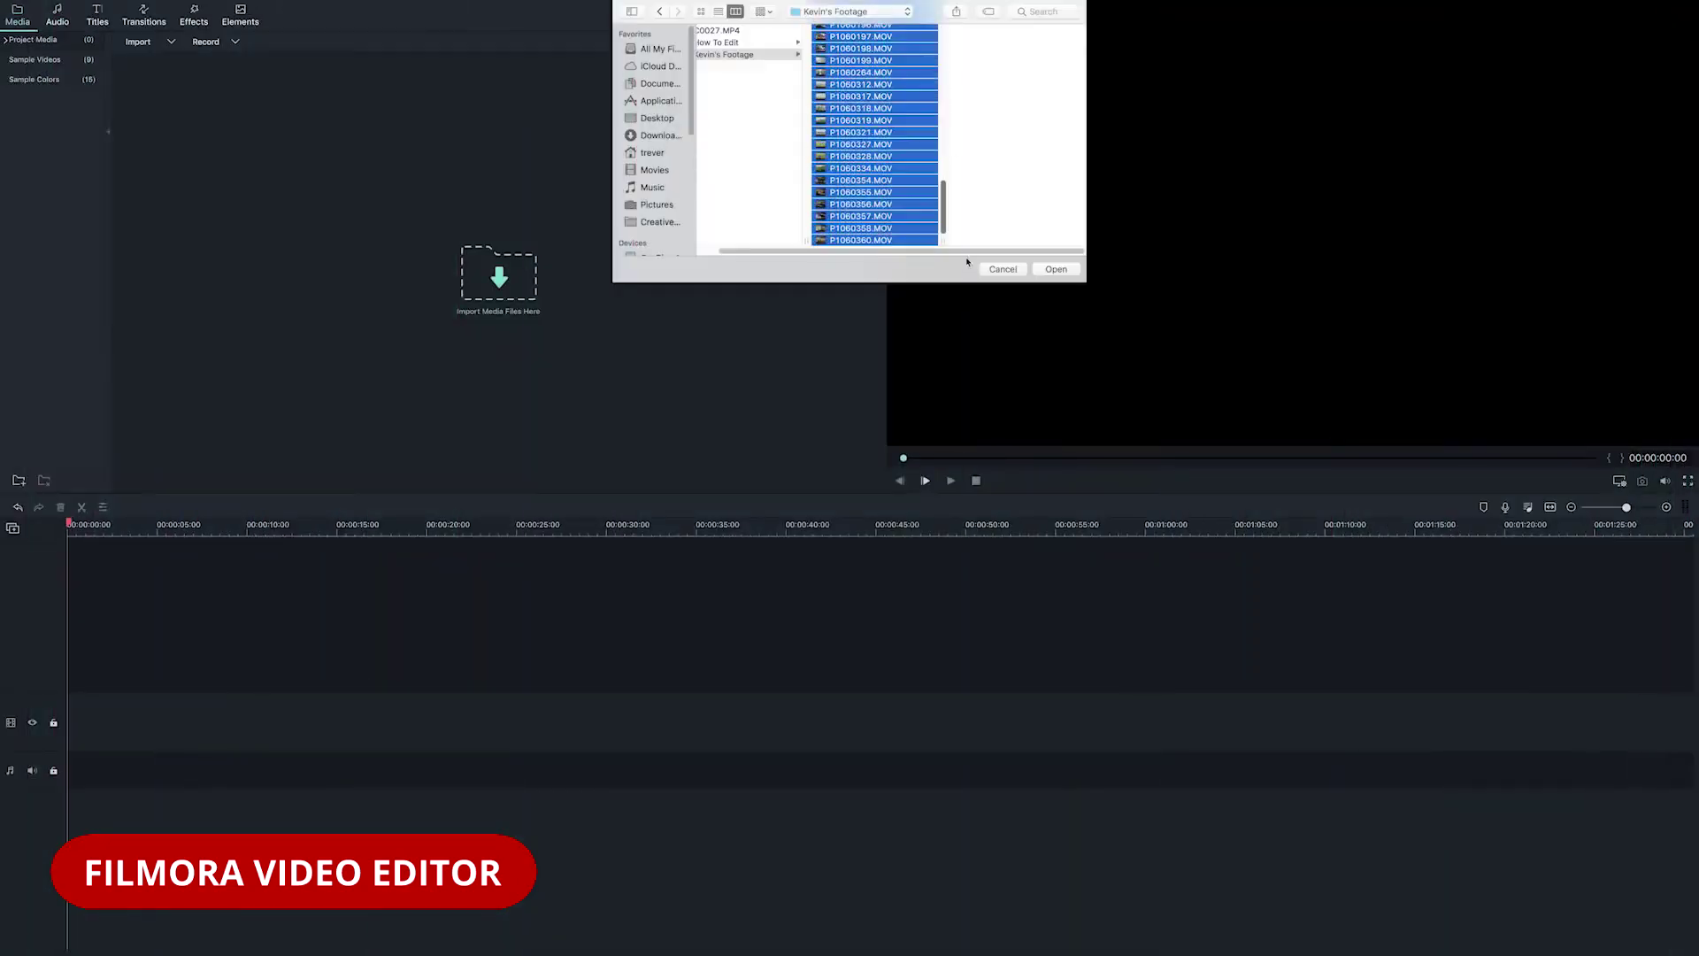
- Import the selected MOV clips from the footage folder into the project media
click(1055, 269)
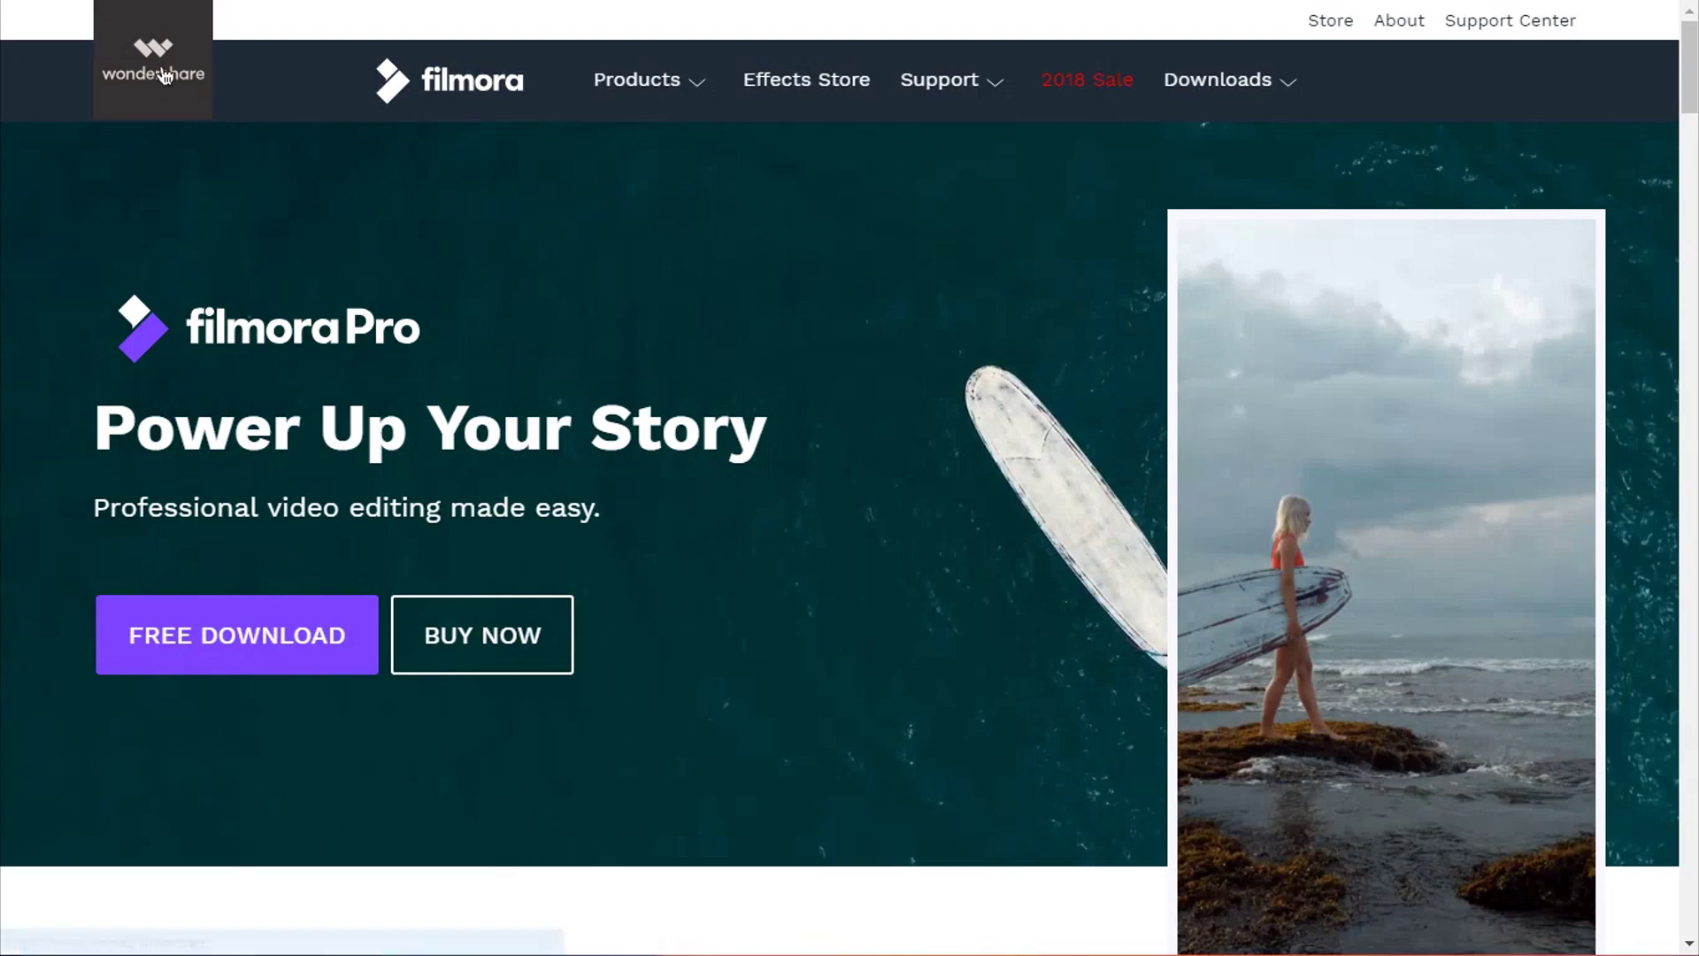
- Download FilmoraPro for Windows from the Filmora website
mouse_move(1258, 99)
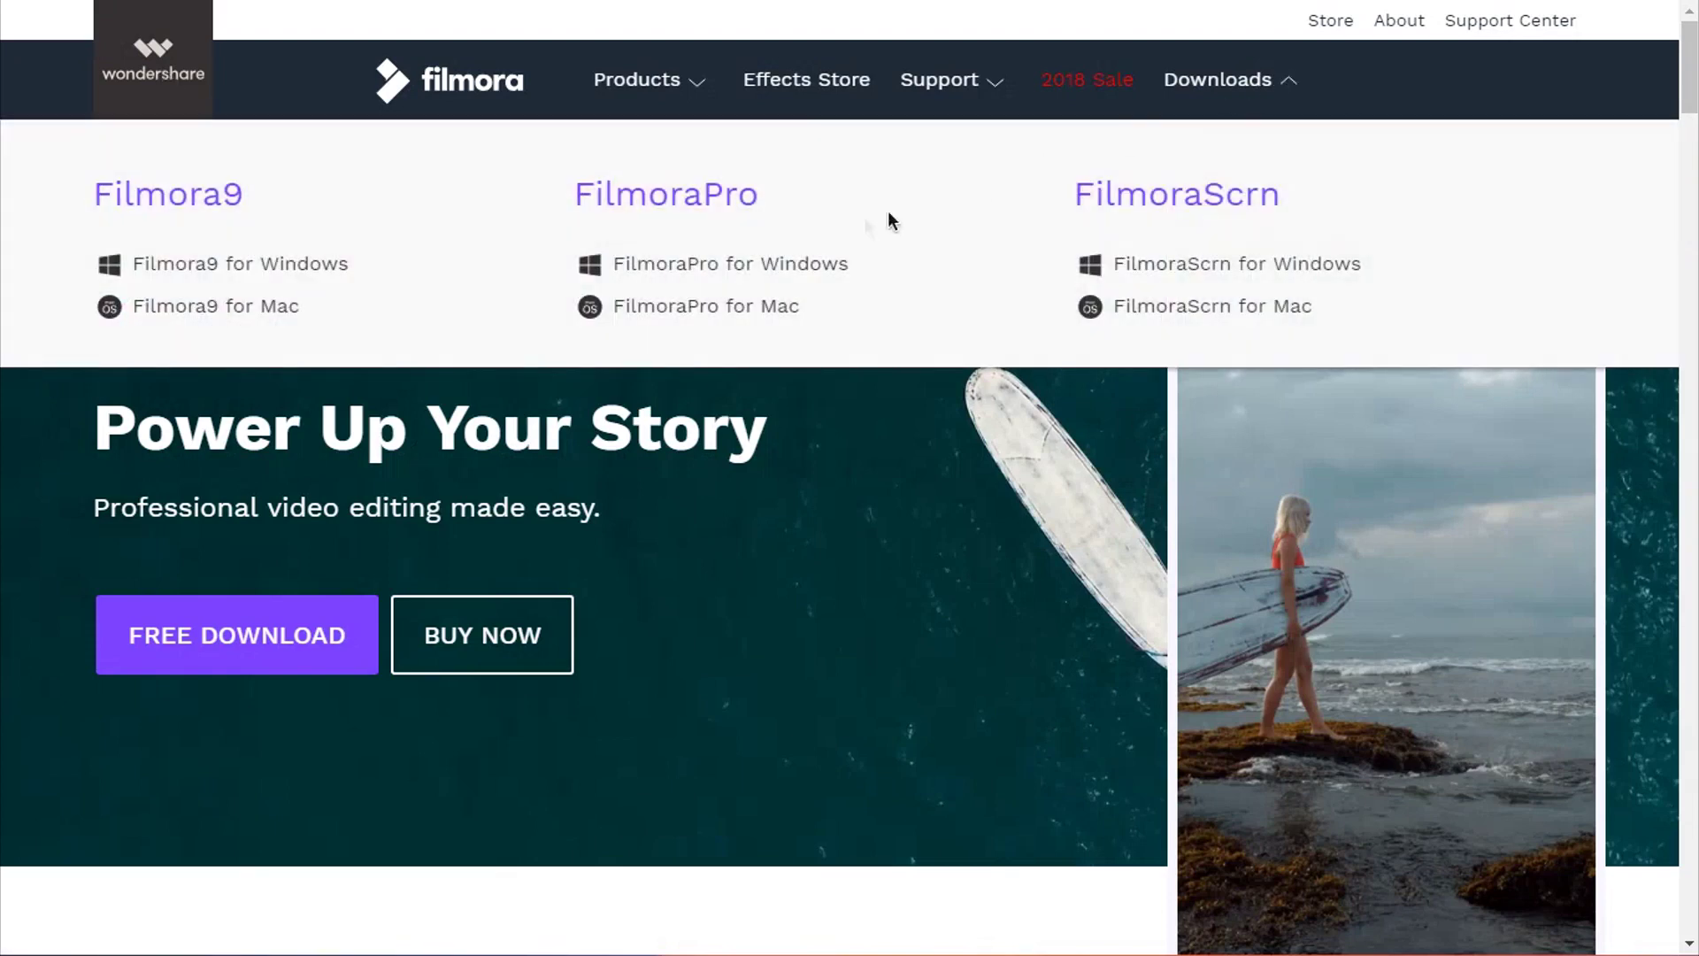
click(766, 267)
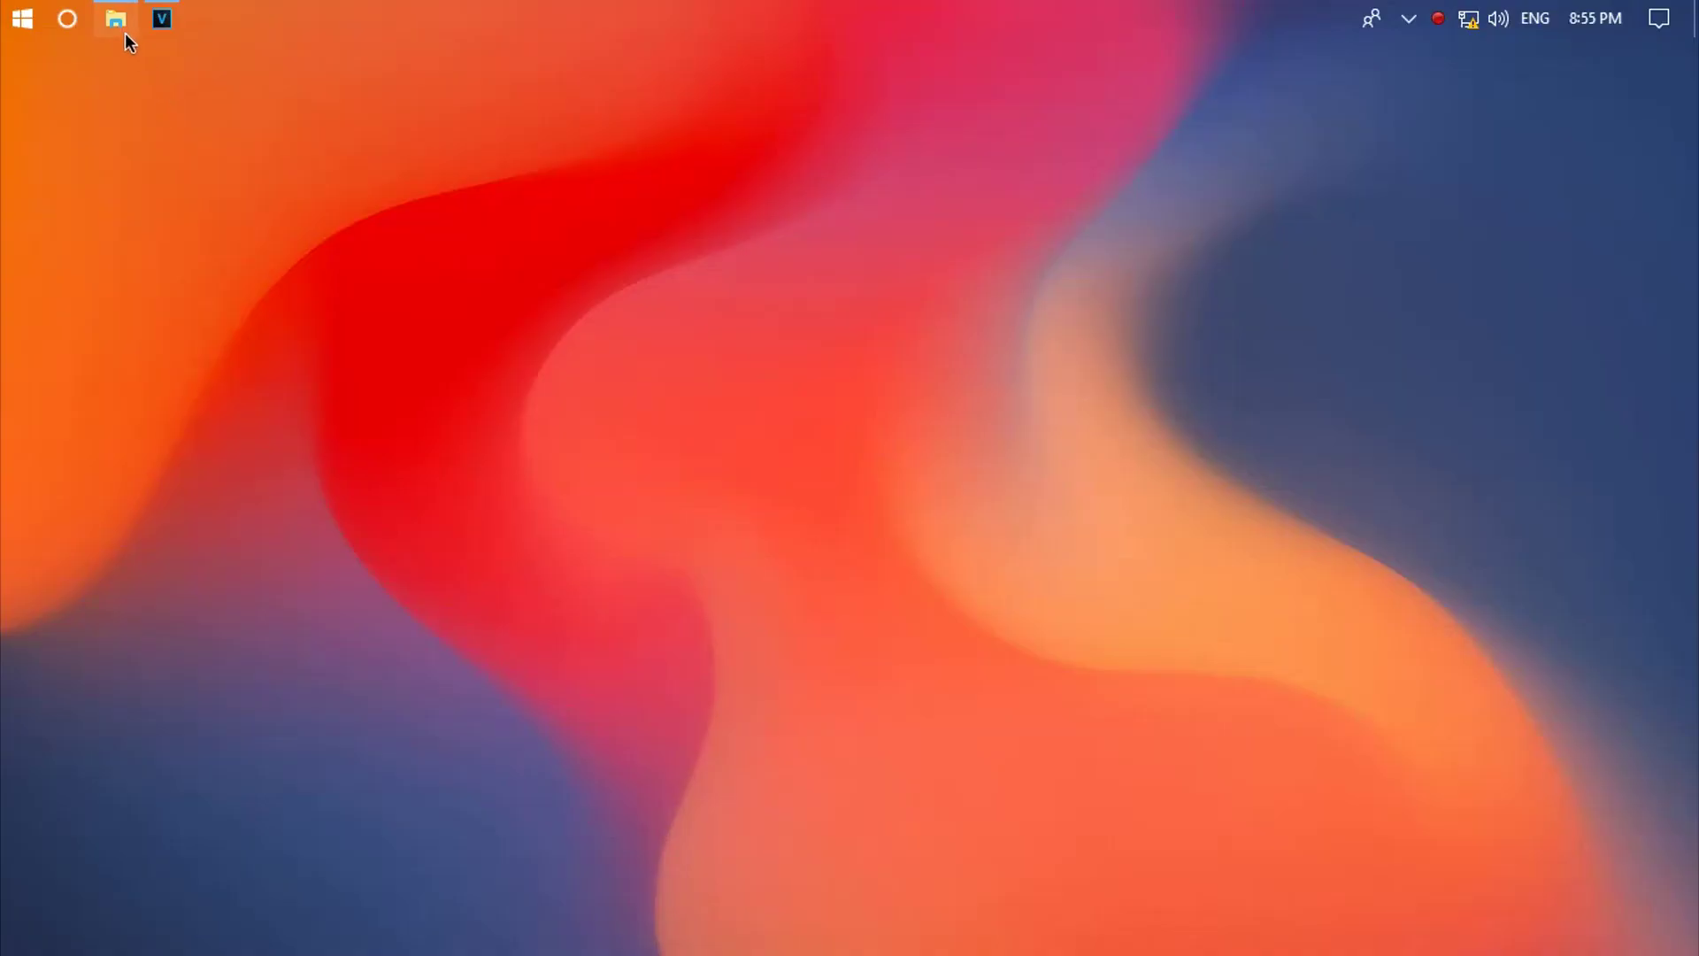
- Switch to File Explorer and start installing filmorapro_full4622.msi from the Filmora Pro download folder
click(120, 28)
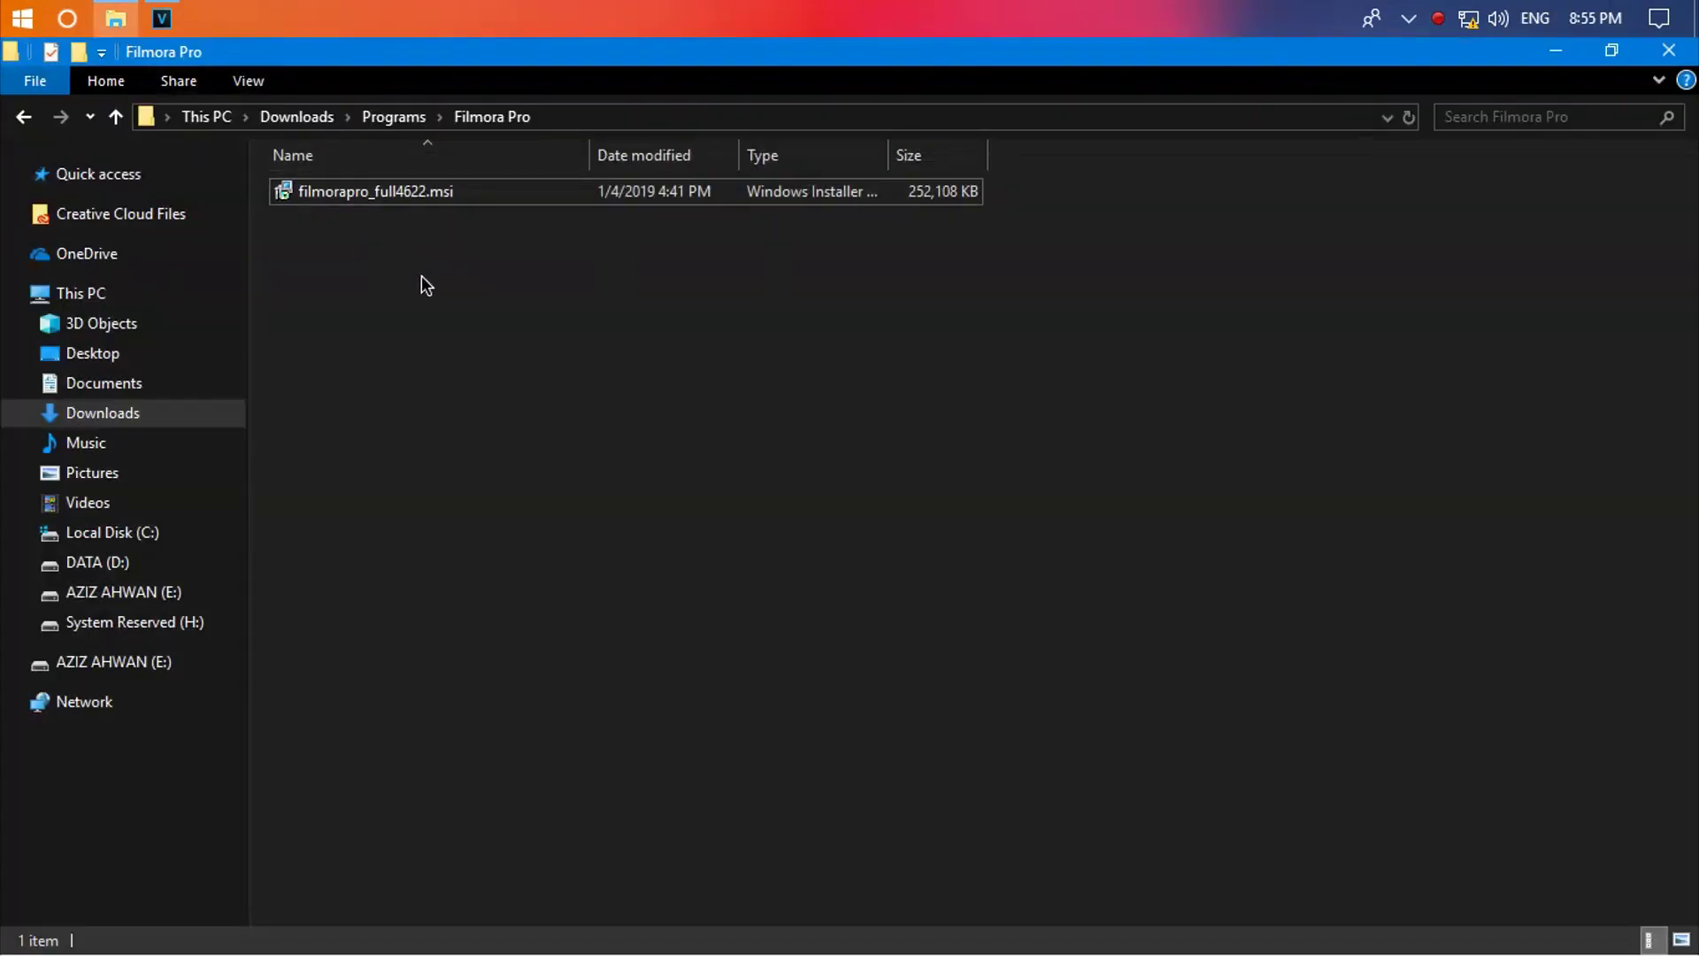
click(368, 193)
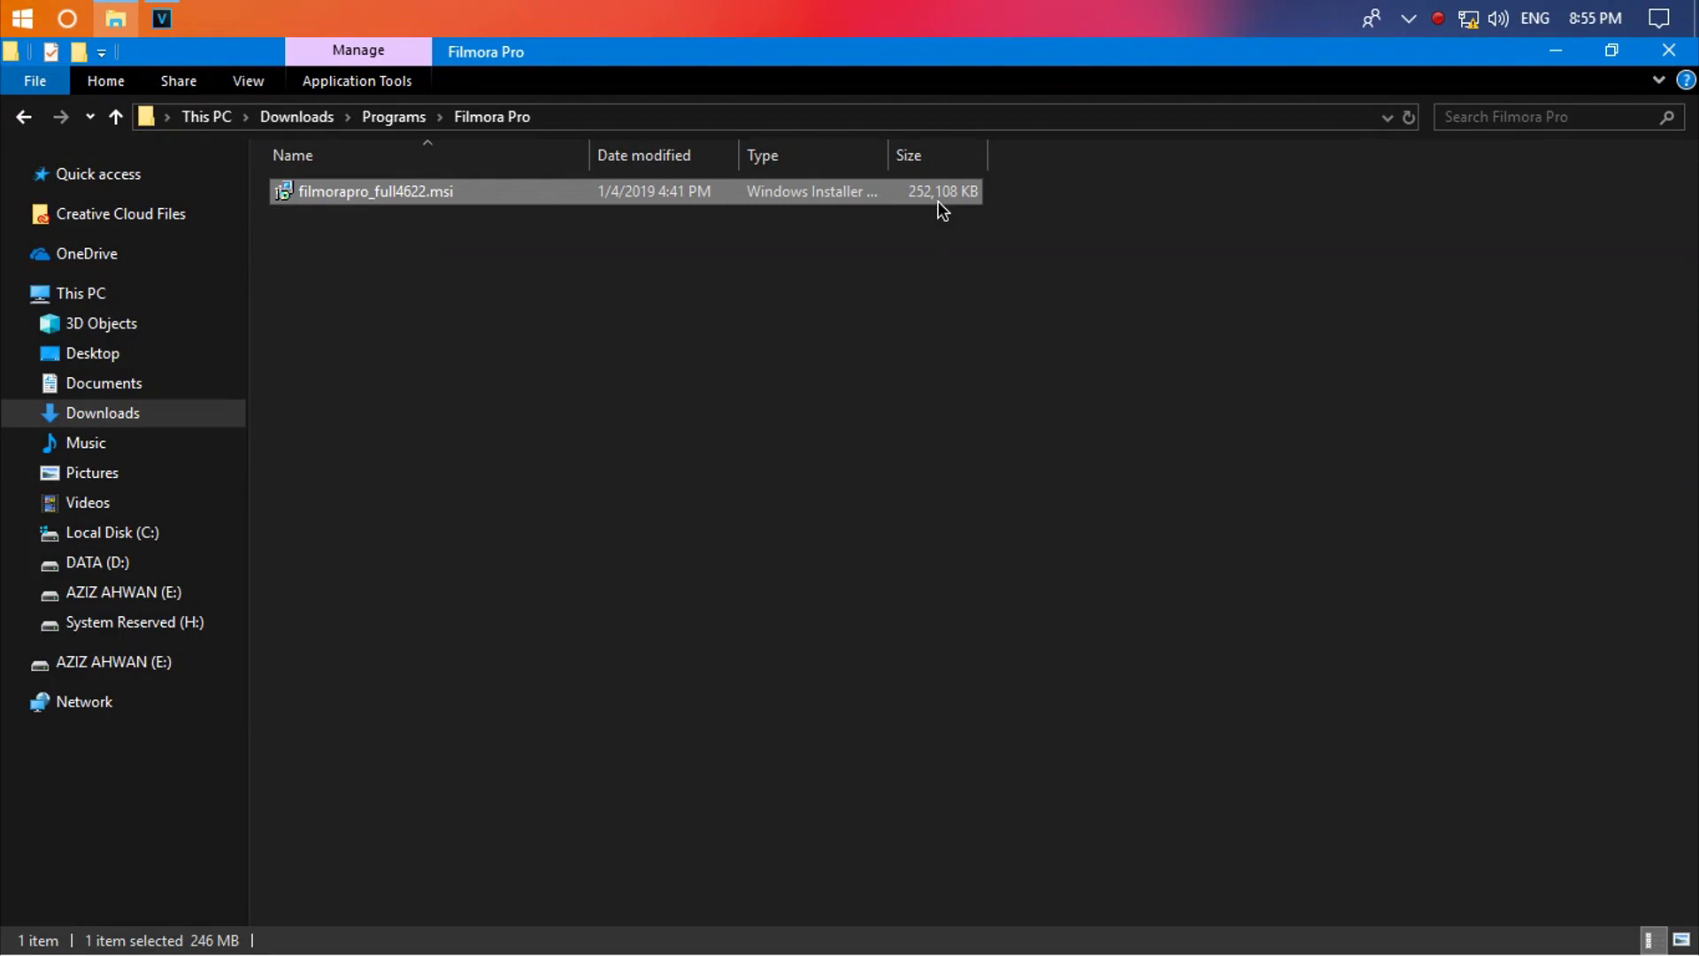
right_click(317, 198)
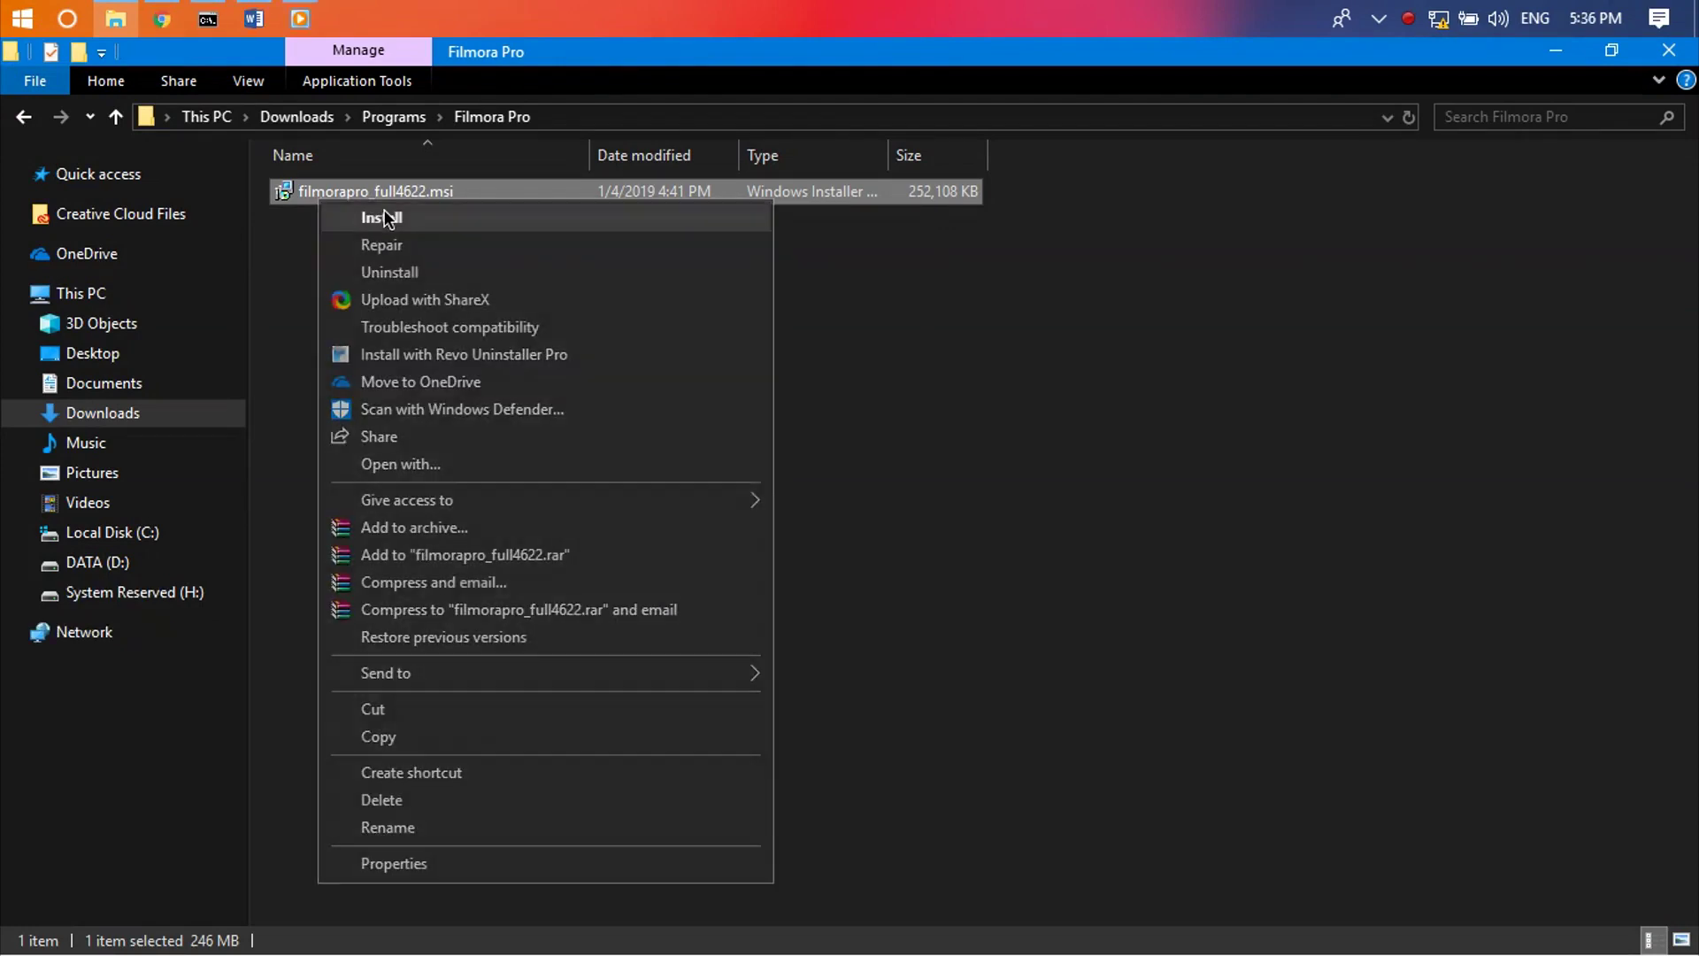
click(383, 215)
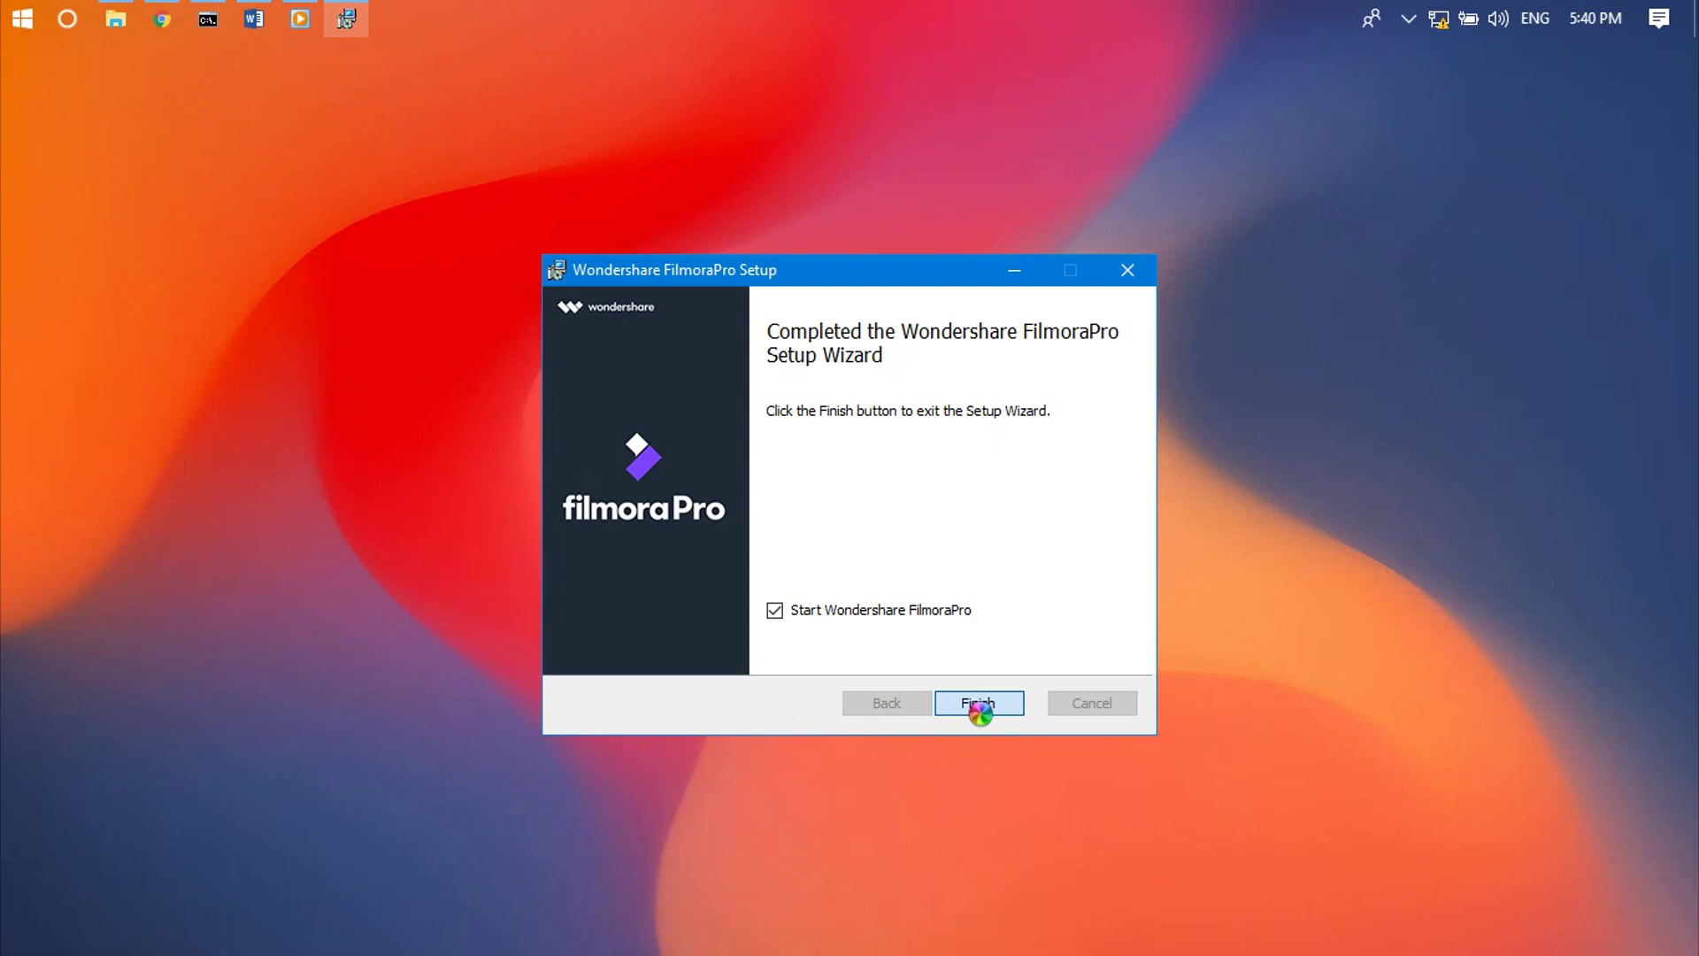
- Finish the setup wizard with Start Wondershare FilmoraPro enabled and ignore the GPU driver update
click(979, 708)
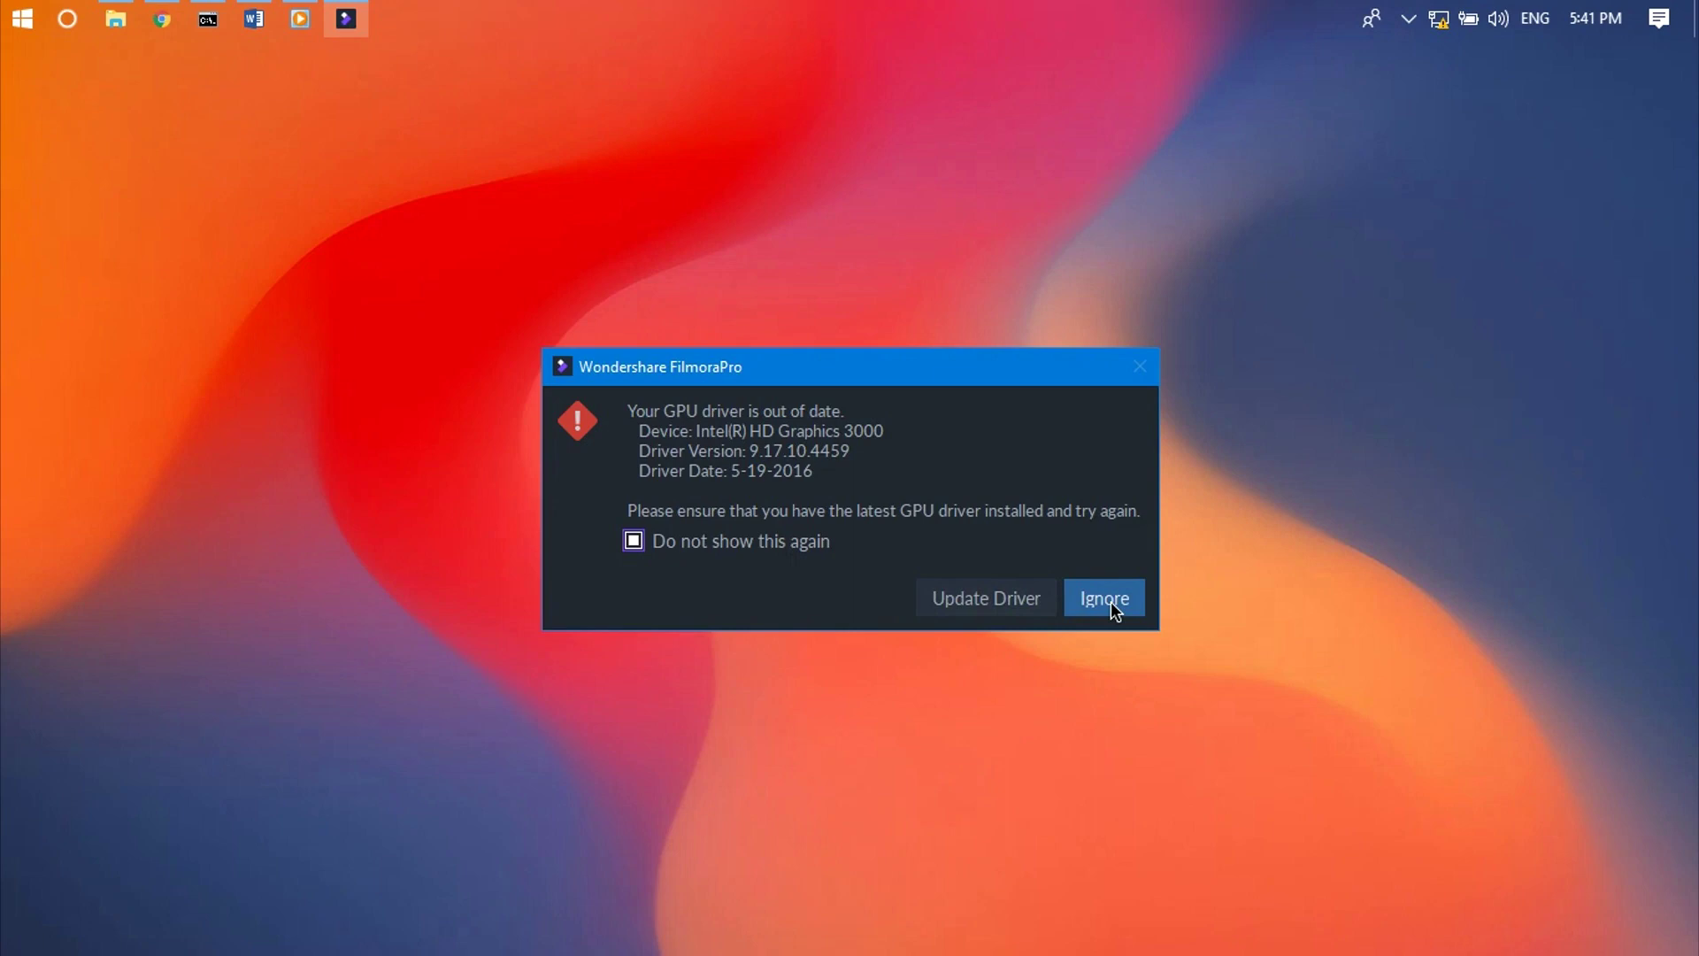
click(1105, 599)
click(469, 514)
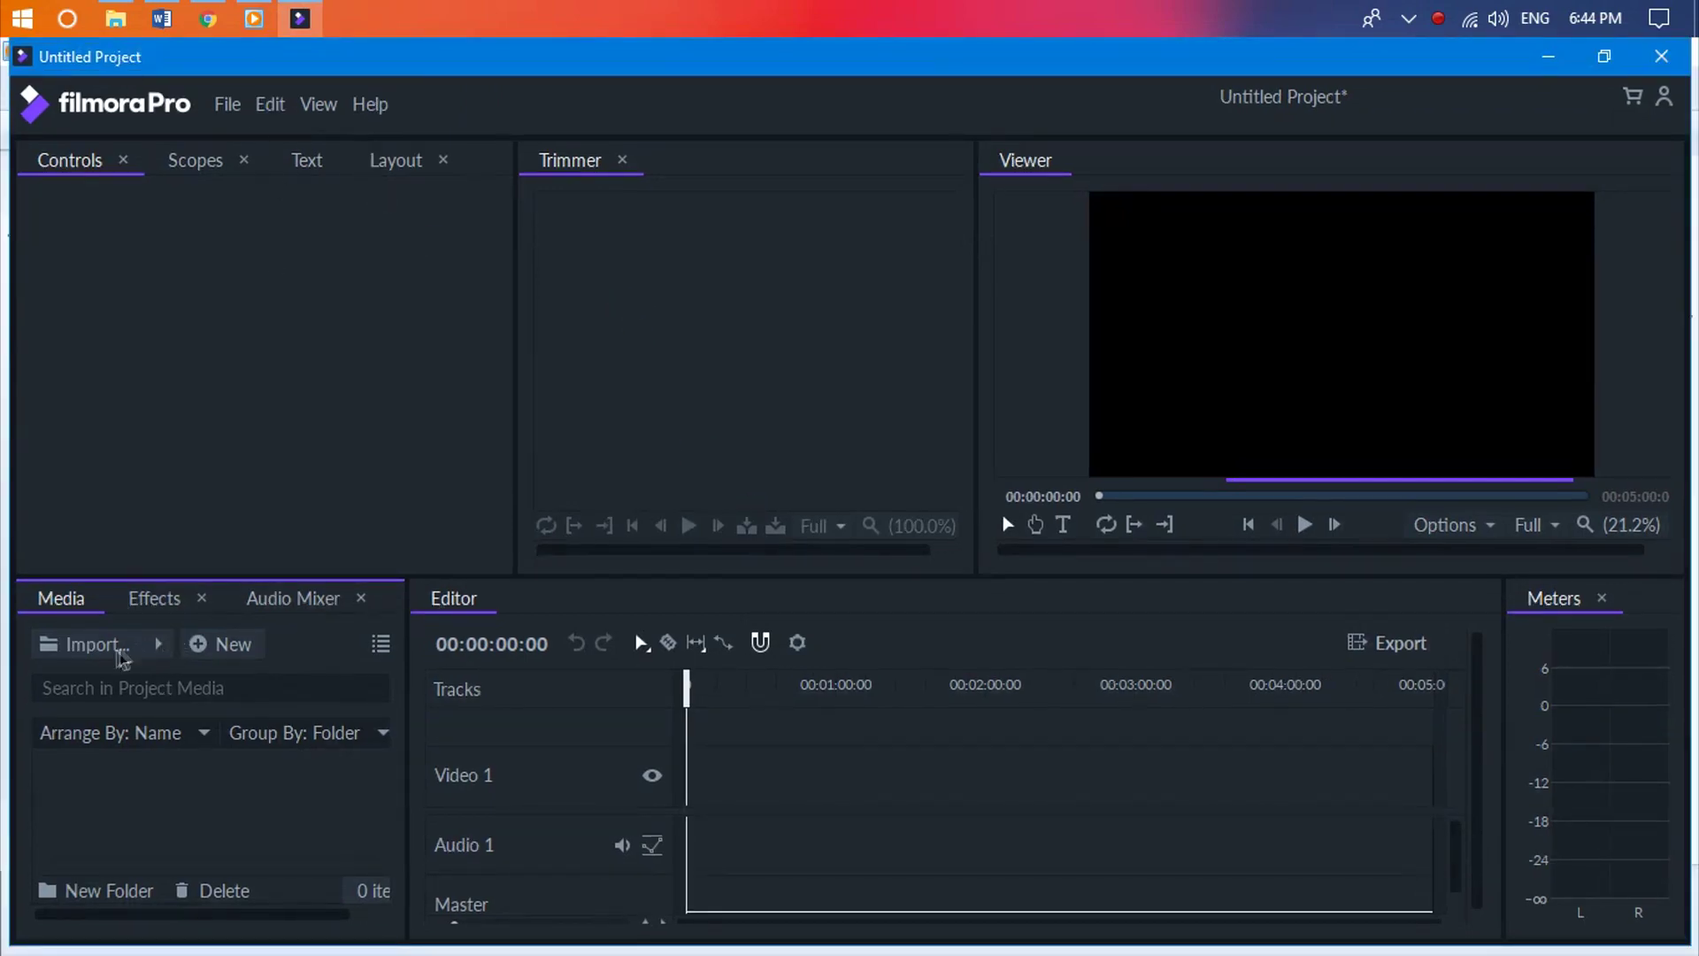
- Import the "How to Design Graphic Elements" MP4 video and place it at the start of the Video 1 track
click(113, 651)
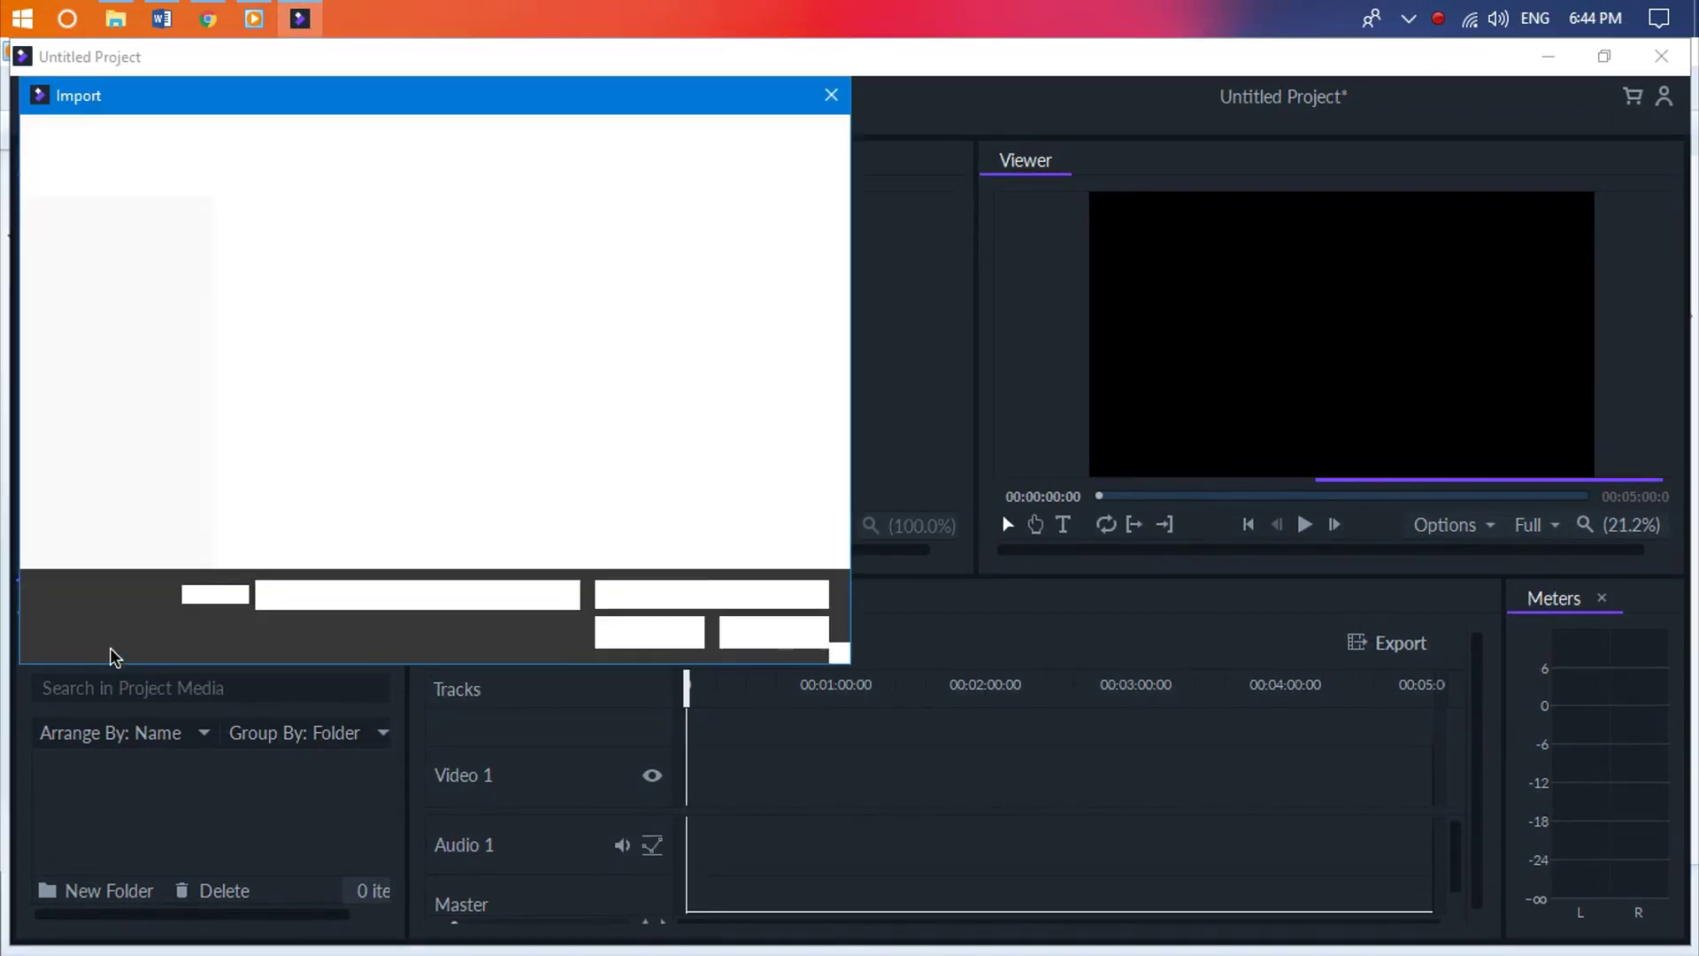
double_click(489, 282)
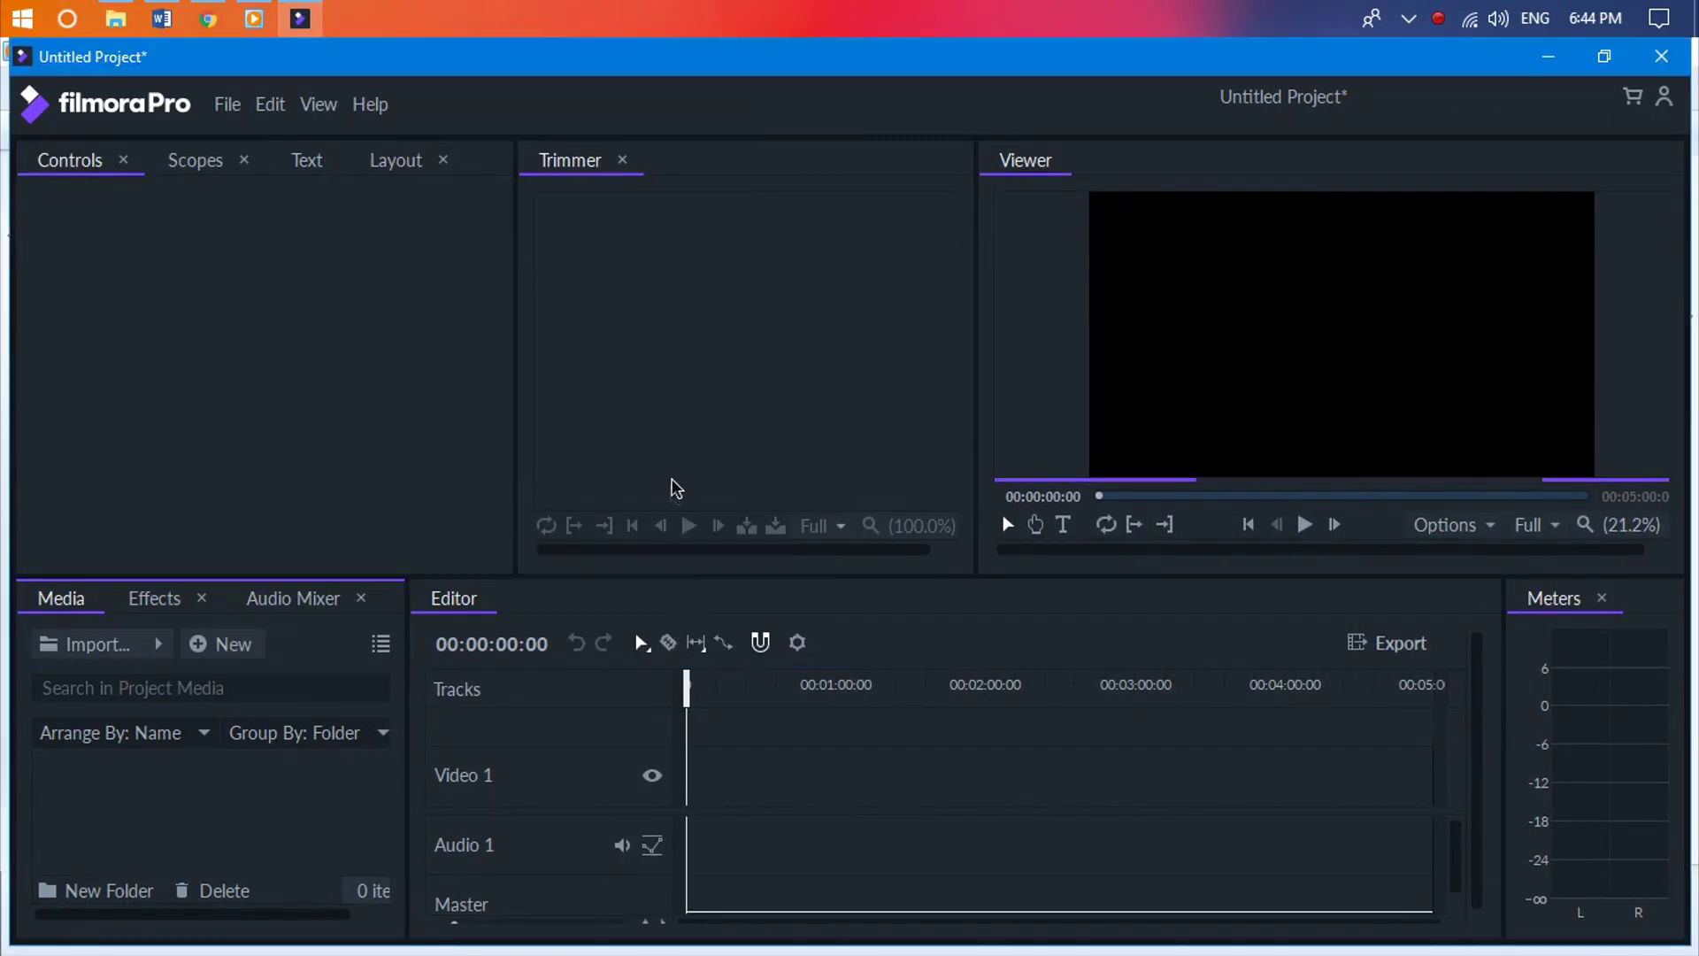
drag(265, 809, 699, 796)
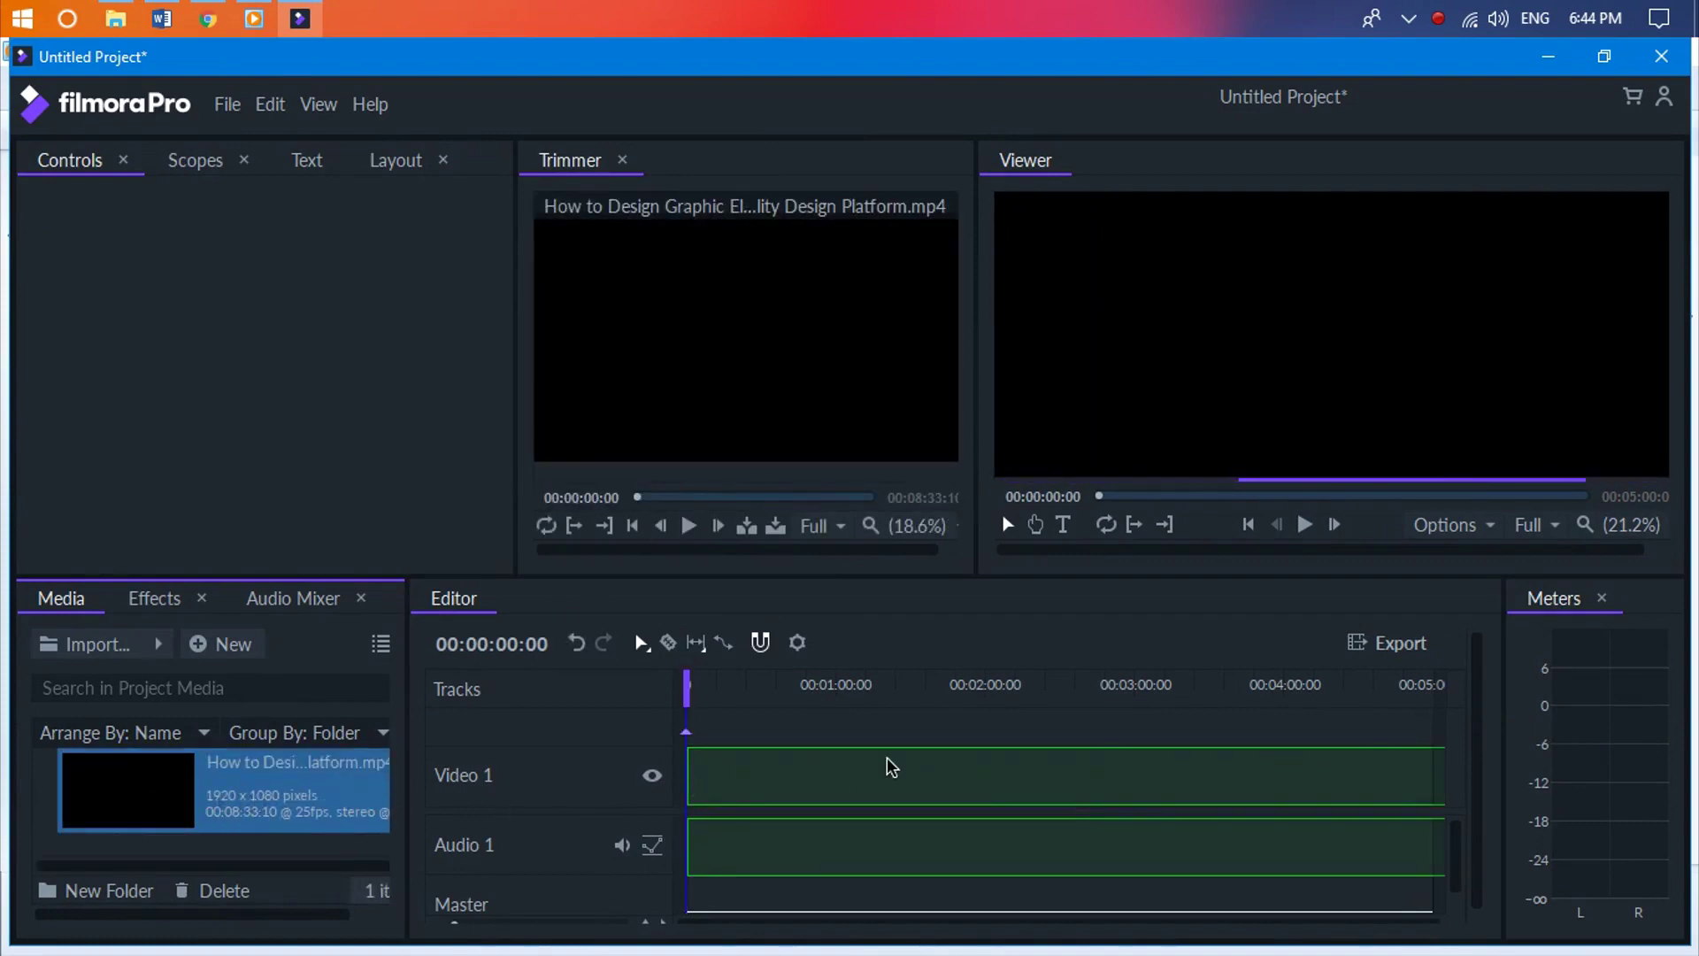
- Play the timeline from 00:01:29:17 after changing the viewer's preview quality
click(803, 687)
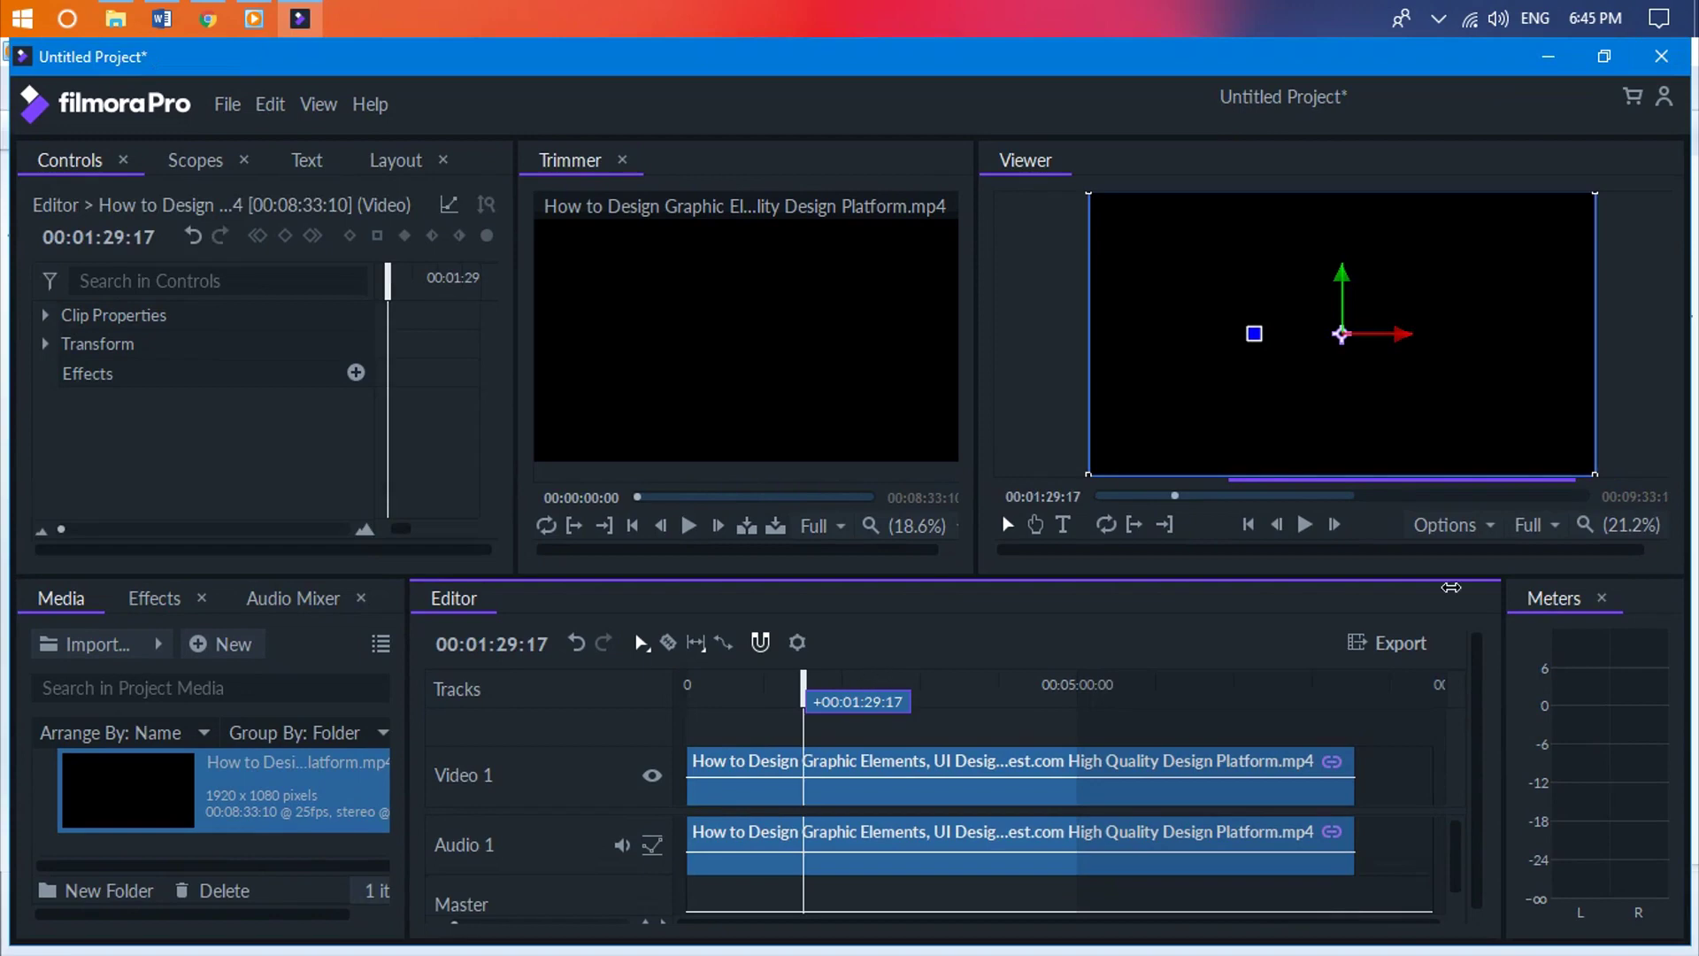
click(1534, 525)
click(1555, 627)
click(1307, 525)
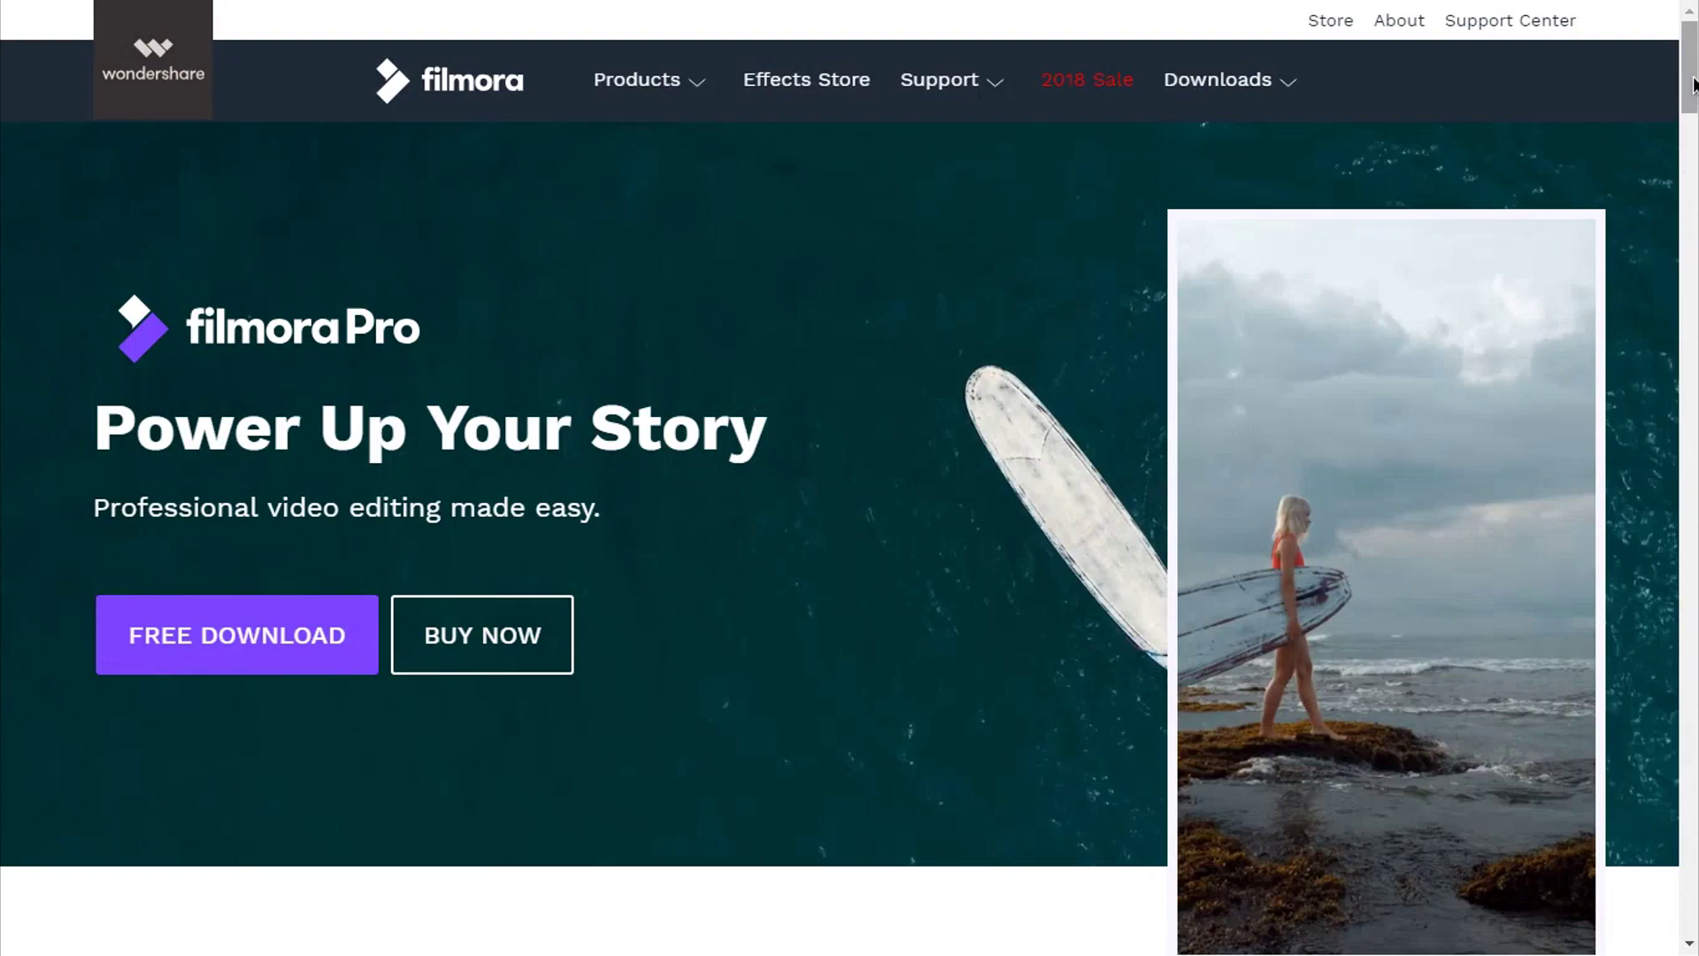
- Review the FilmoraPro product page and its system requirements on the Filmora website
drag(1693, 91, 1688, 372)
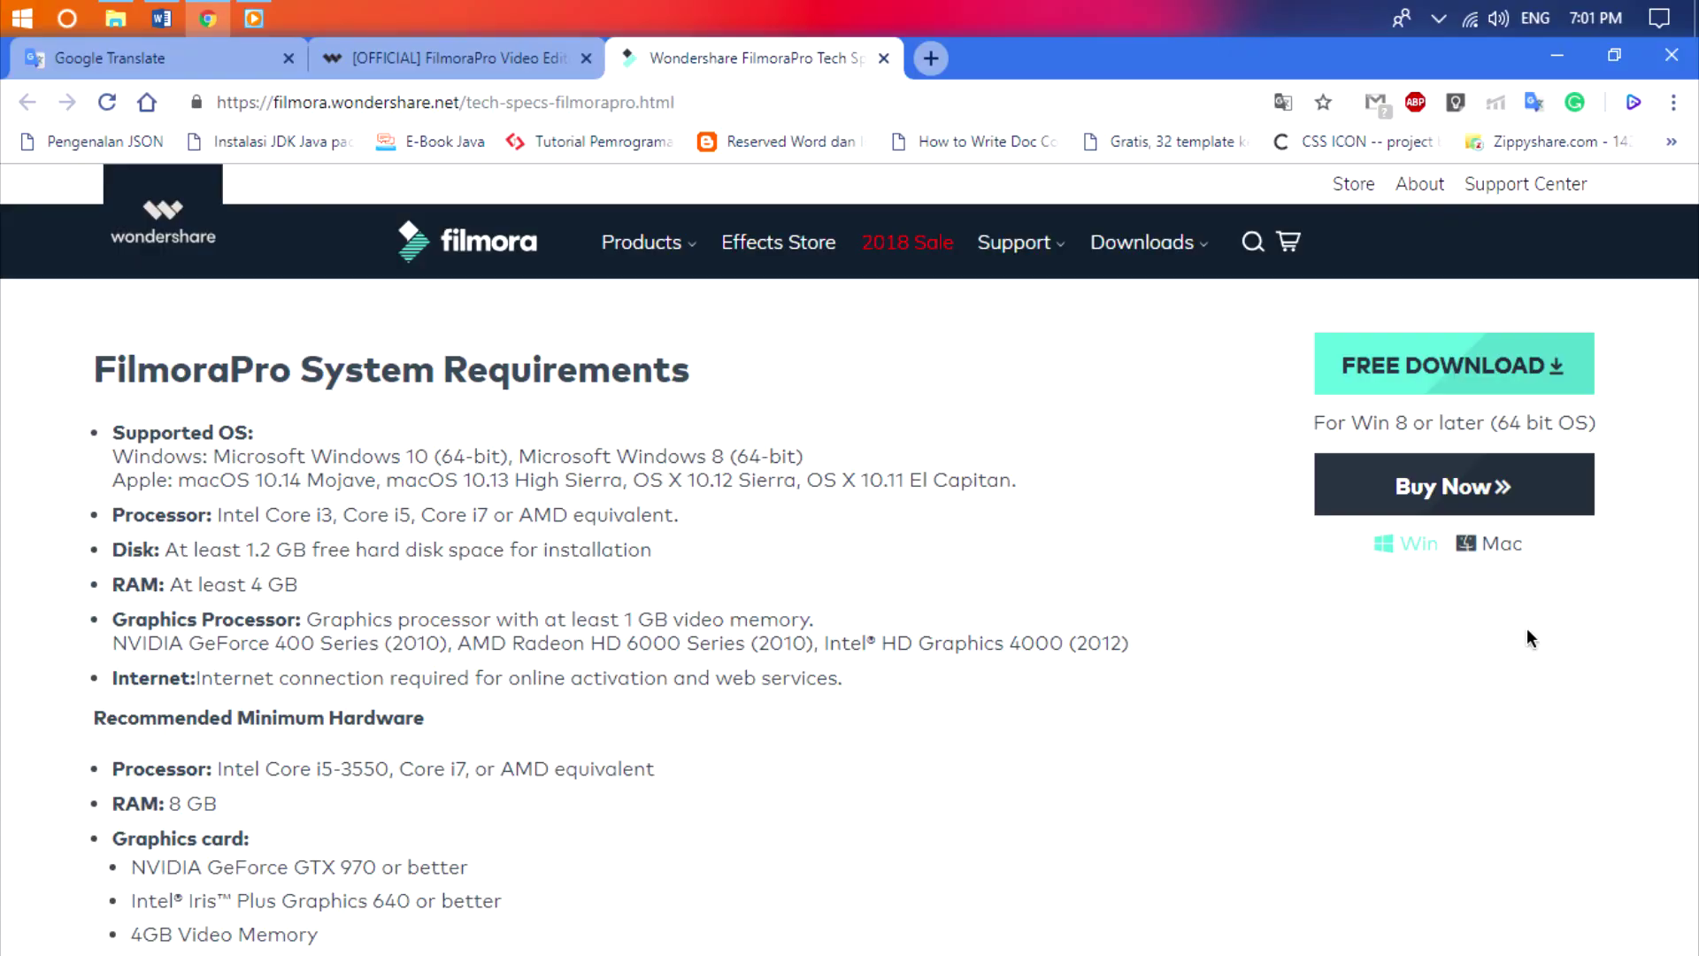
scroll(1572, 726, down, 10)
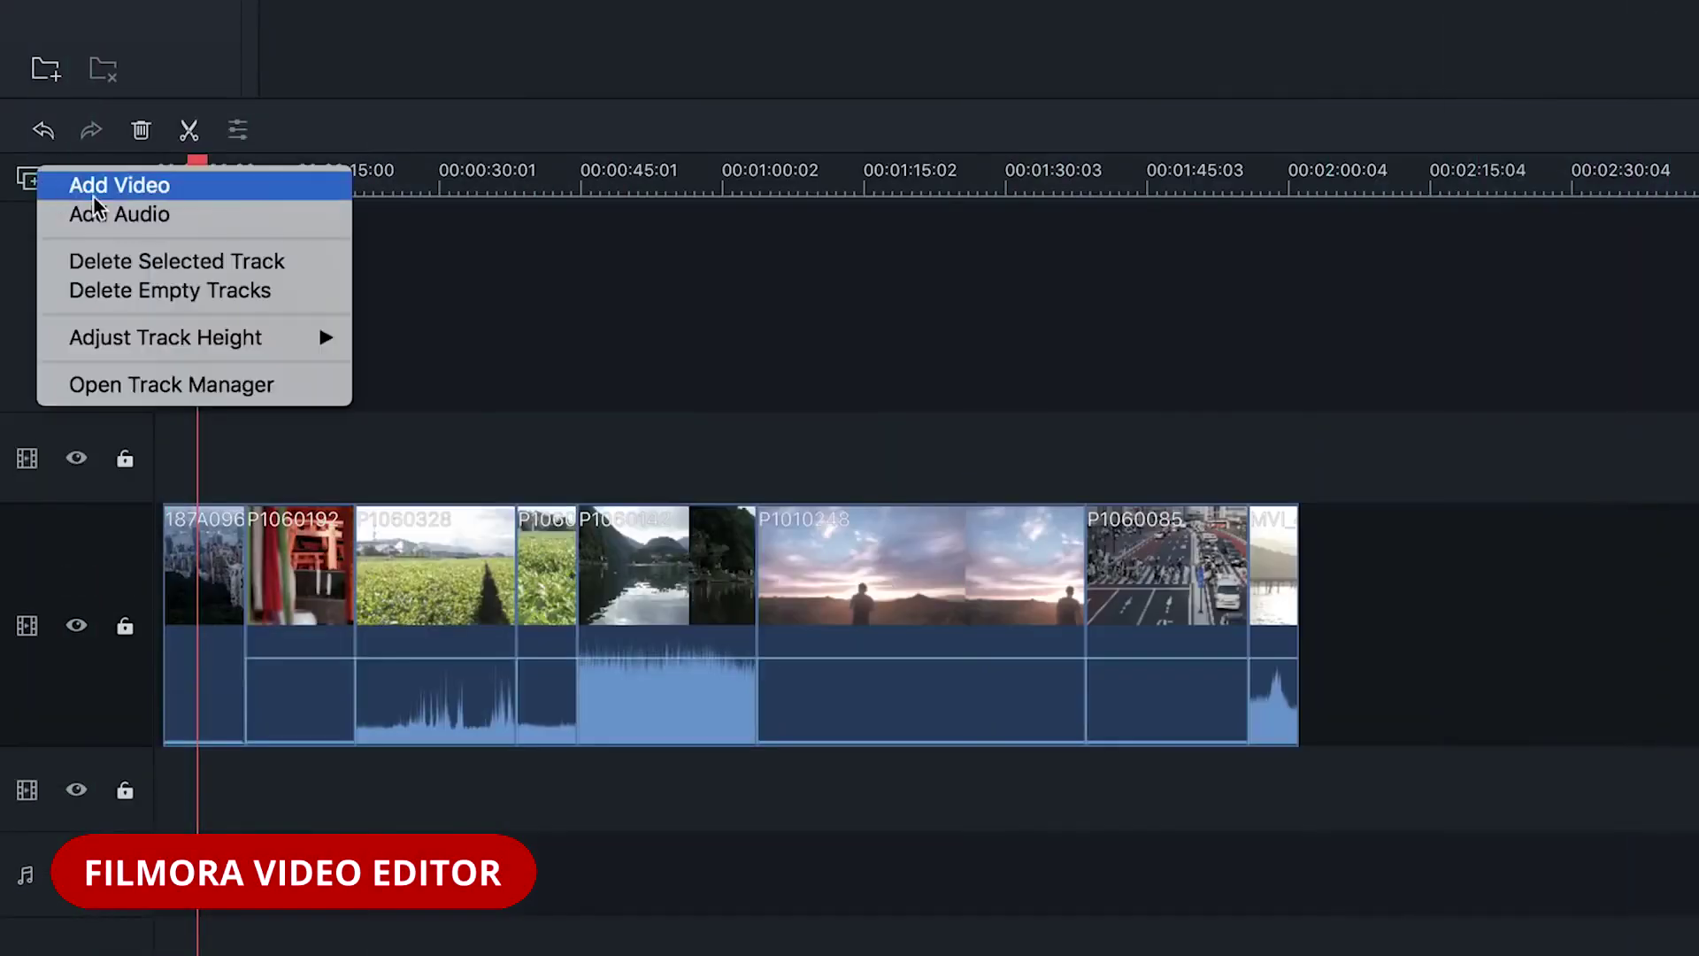
- Add another video track to the Filmora timeline
click(89, 195)
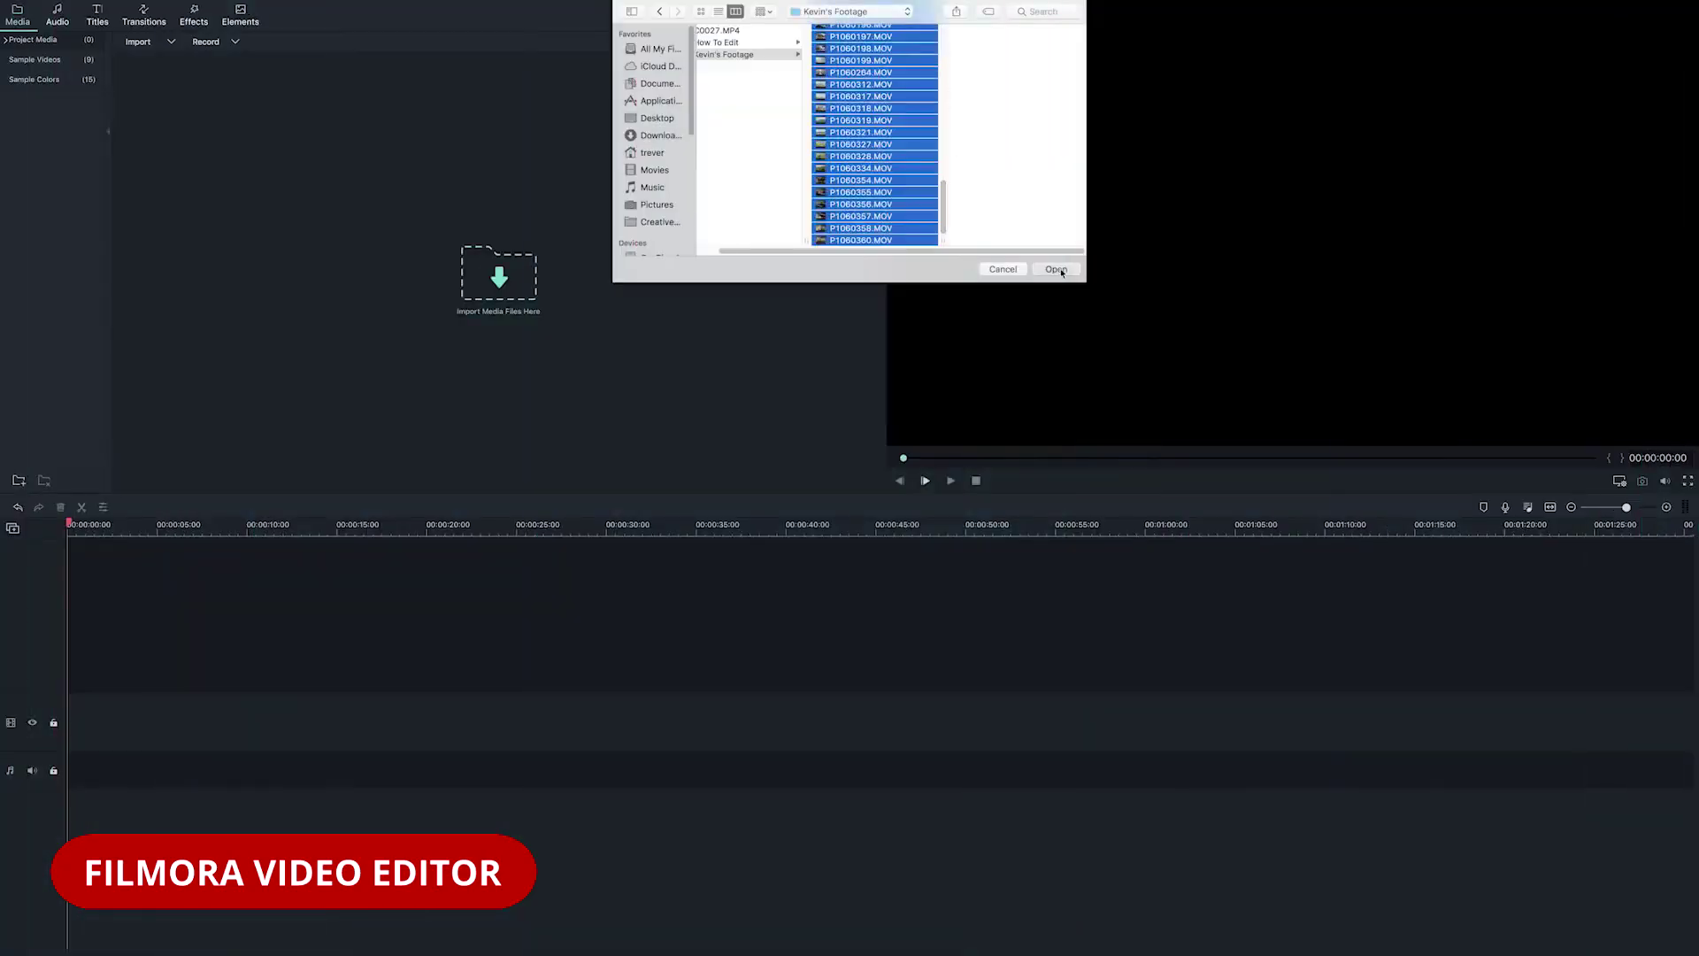
- Import all the selected MOV files from the footage folder into the empty project
click(1057, 269)
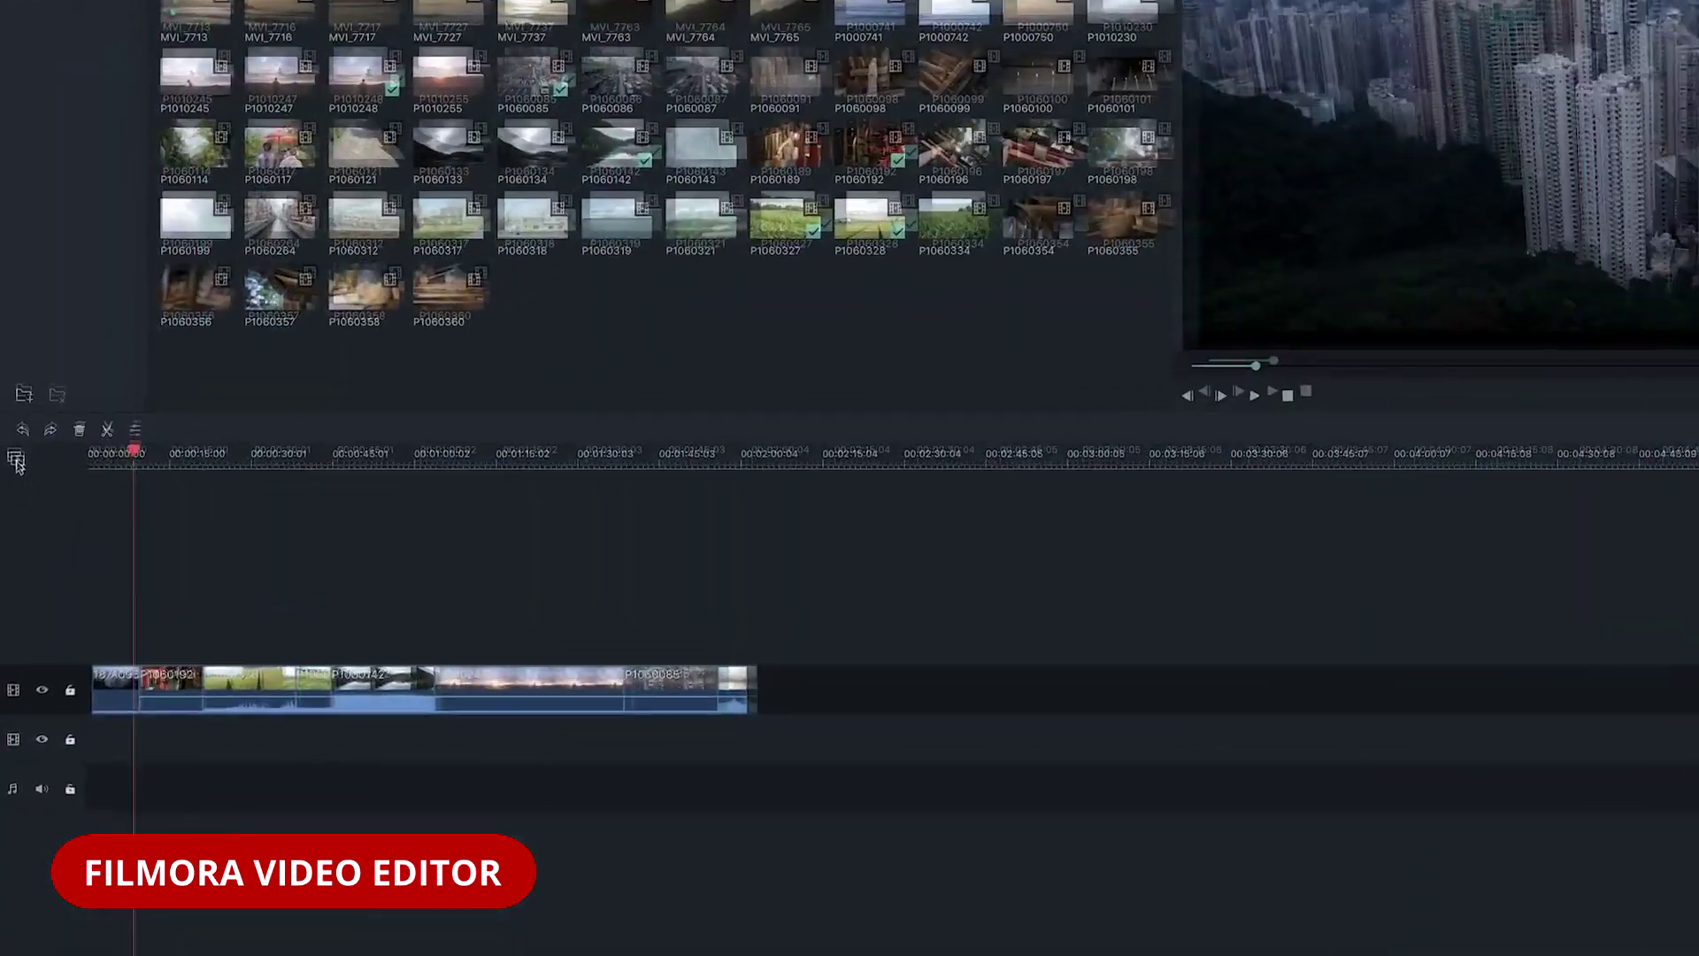
- Change the height of the timeline tracks
click(16, 462)
mouse_move(82, 551)
click(234, 567)
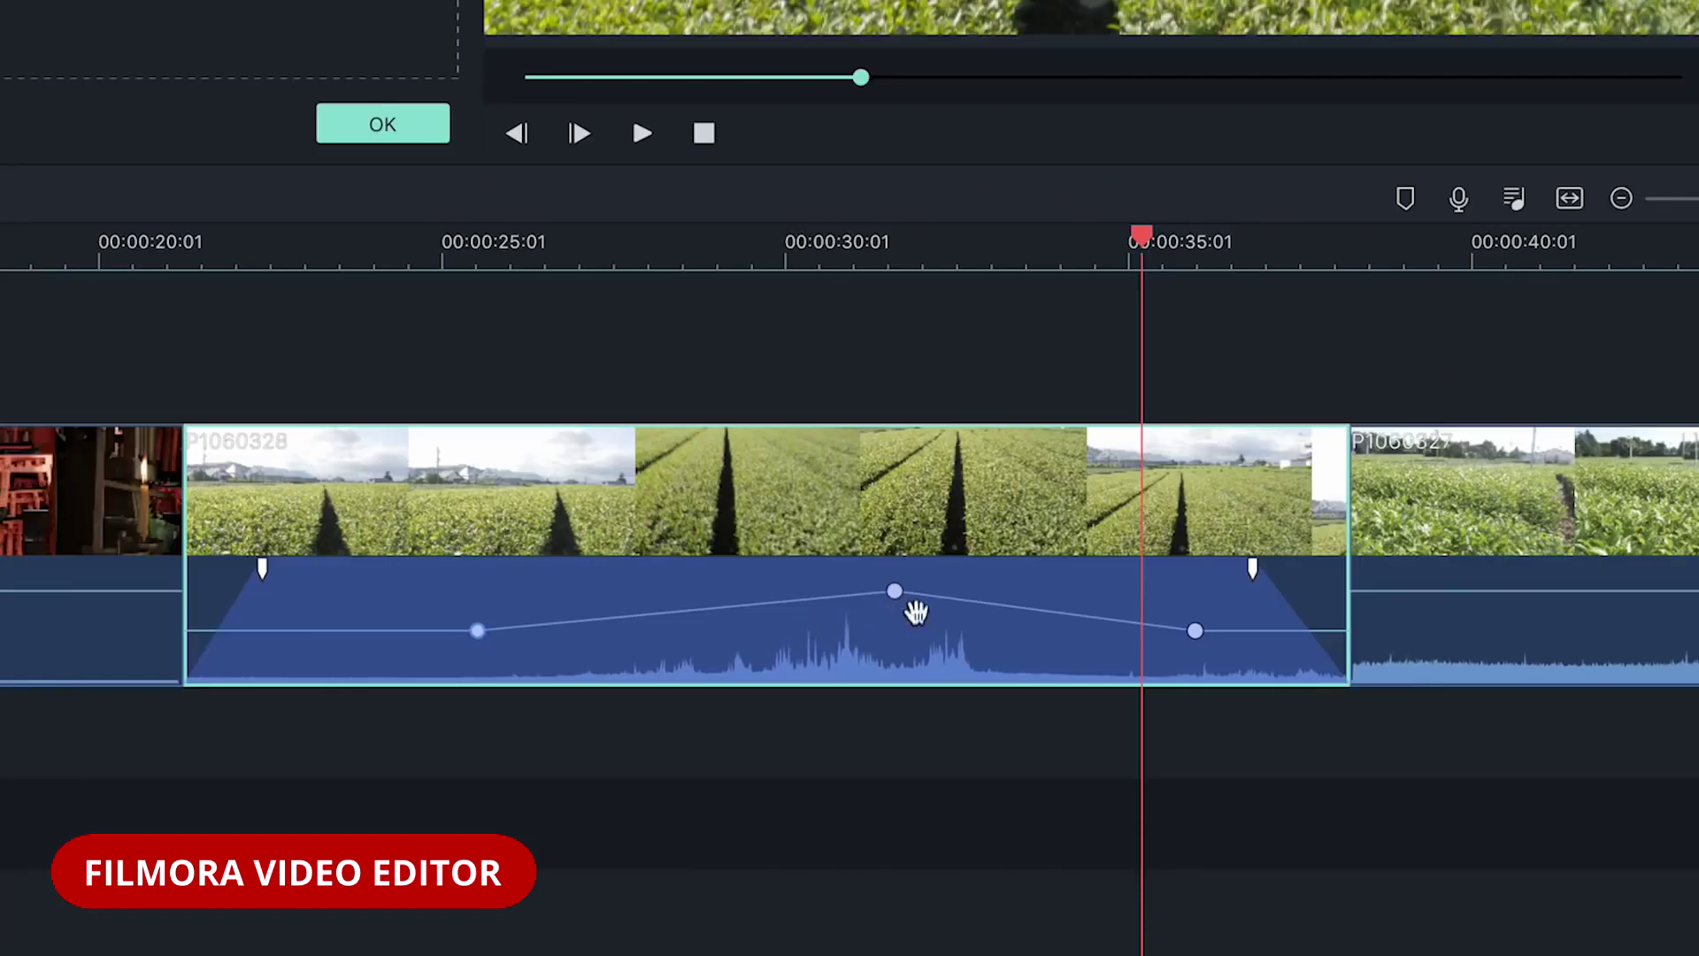
- Adjust the audio volume curve of the P1060328 clip on the timeline
drag(1060, 672, 984, 668)
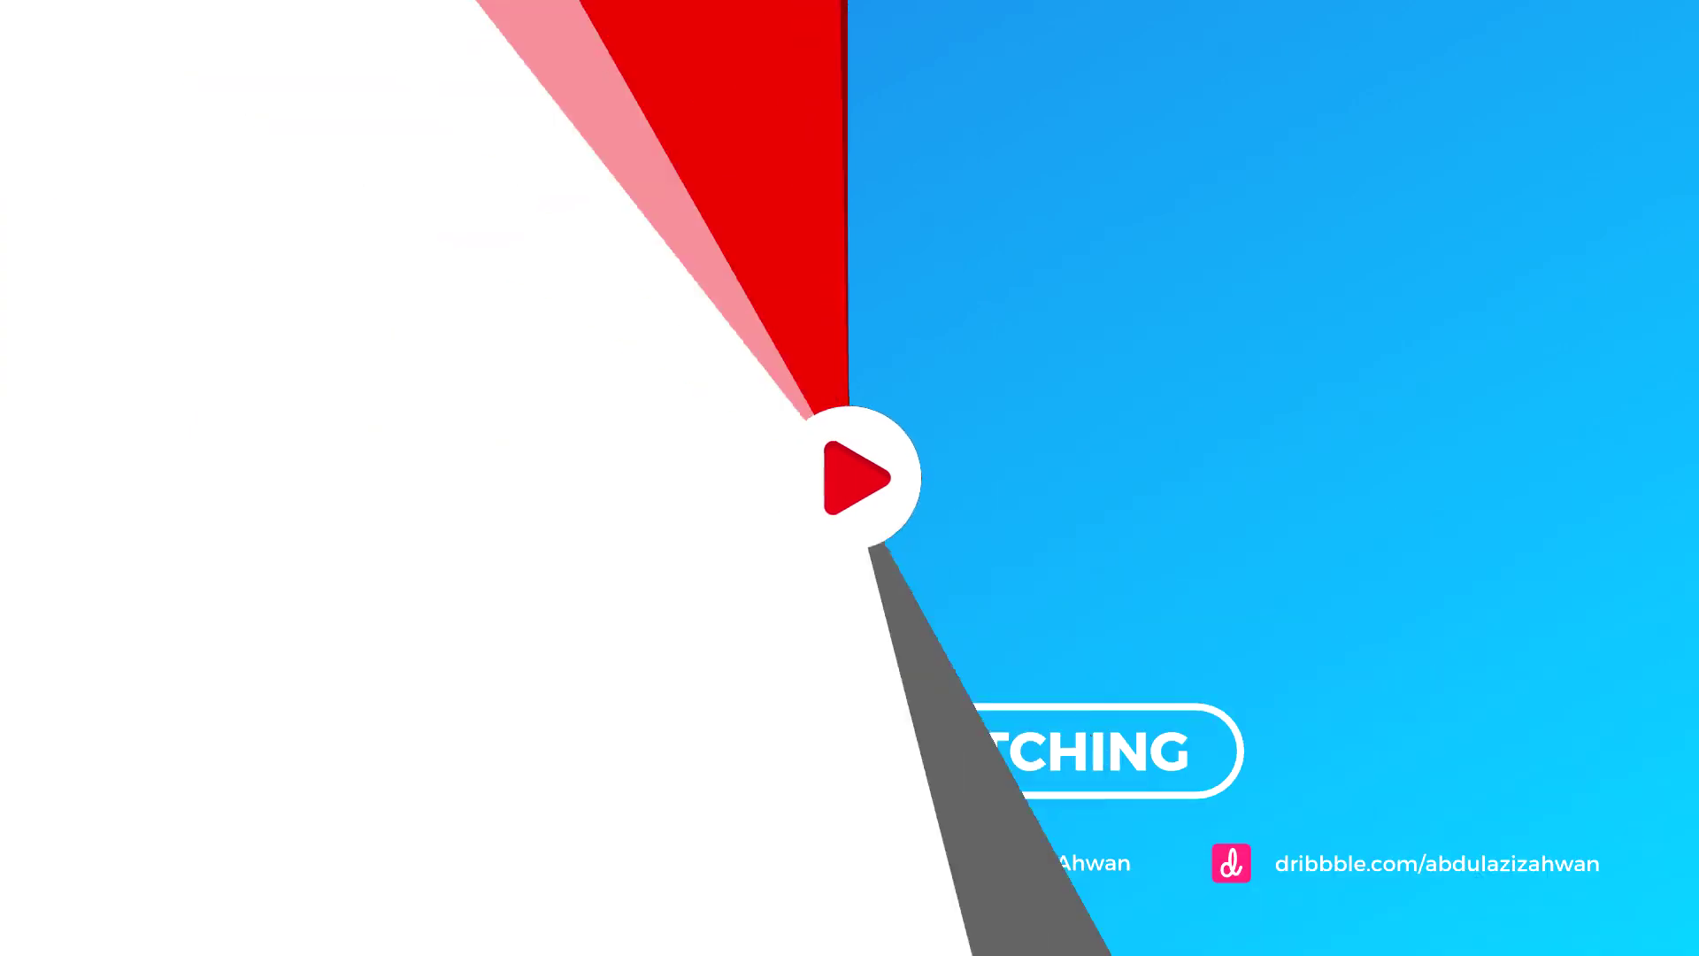